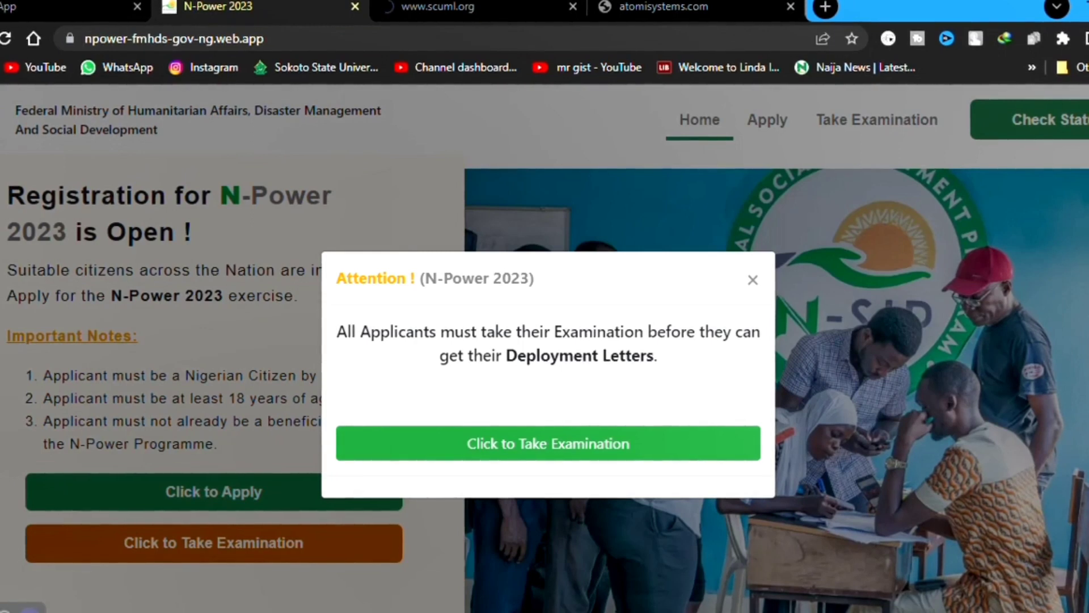
Dismiss the examination notice, preview the application page, and come back home.
click(750, 280)
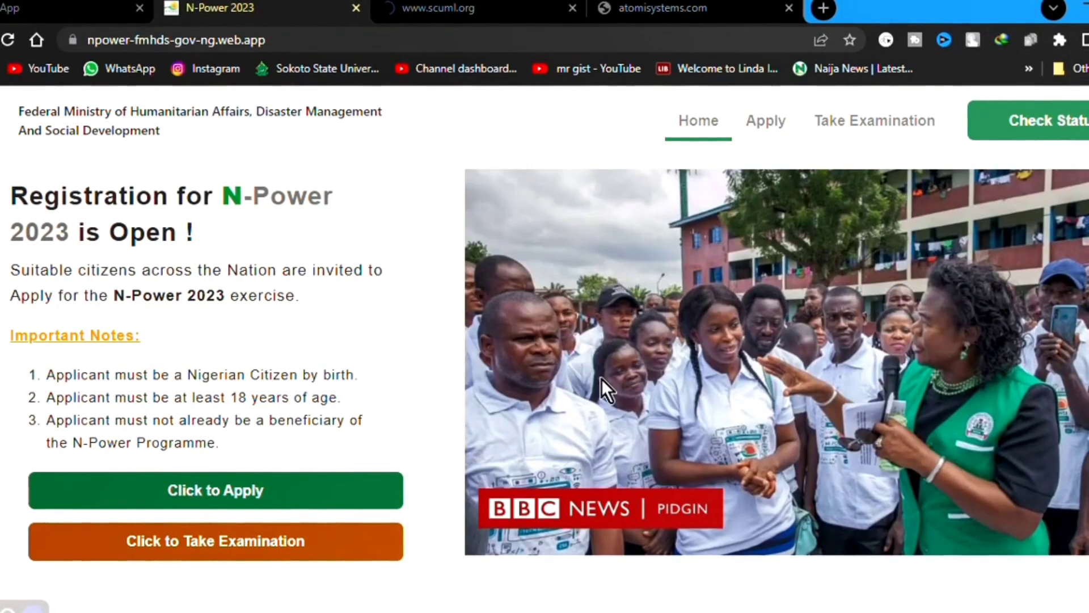
click(776, 125)
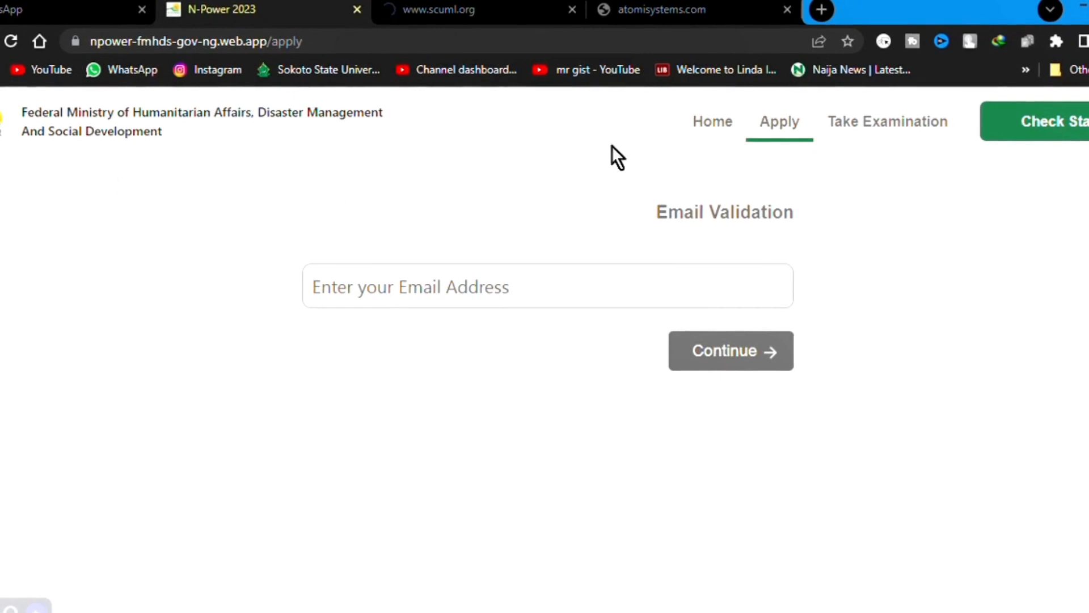
click(713, 126)
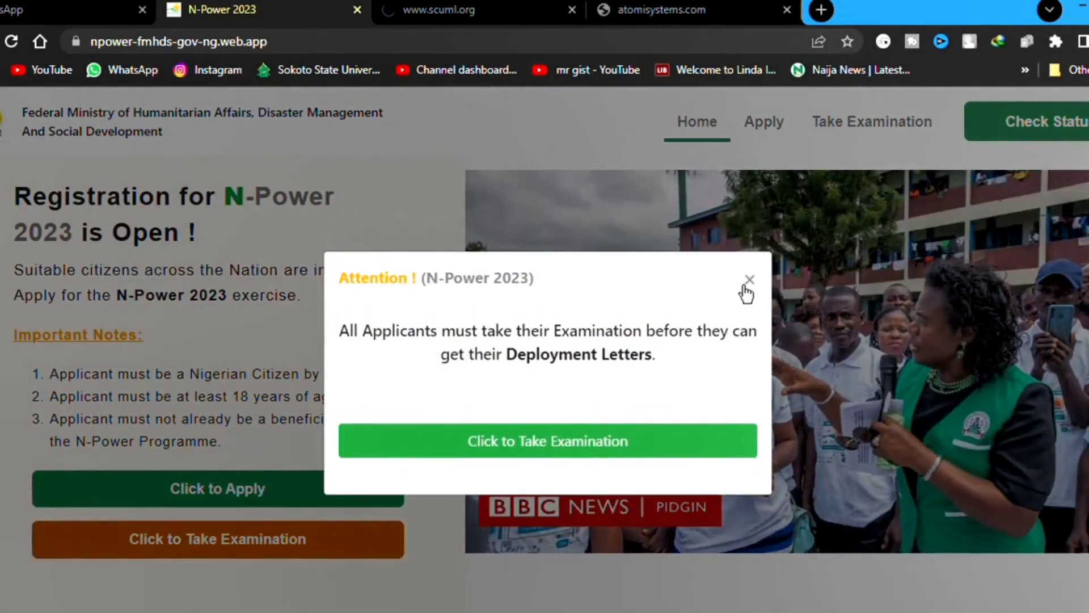
click(748, 287)
Browse the application and examination login pages, return home, and highlight the ministry name in the header.
click(792, 137)
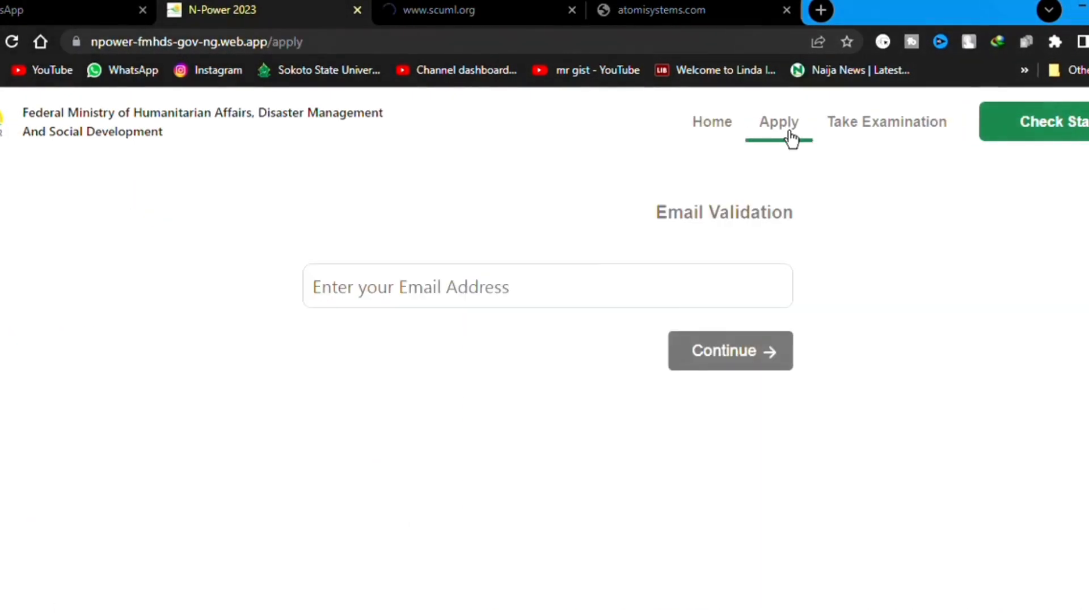
click(863, 124)
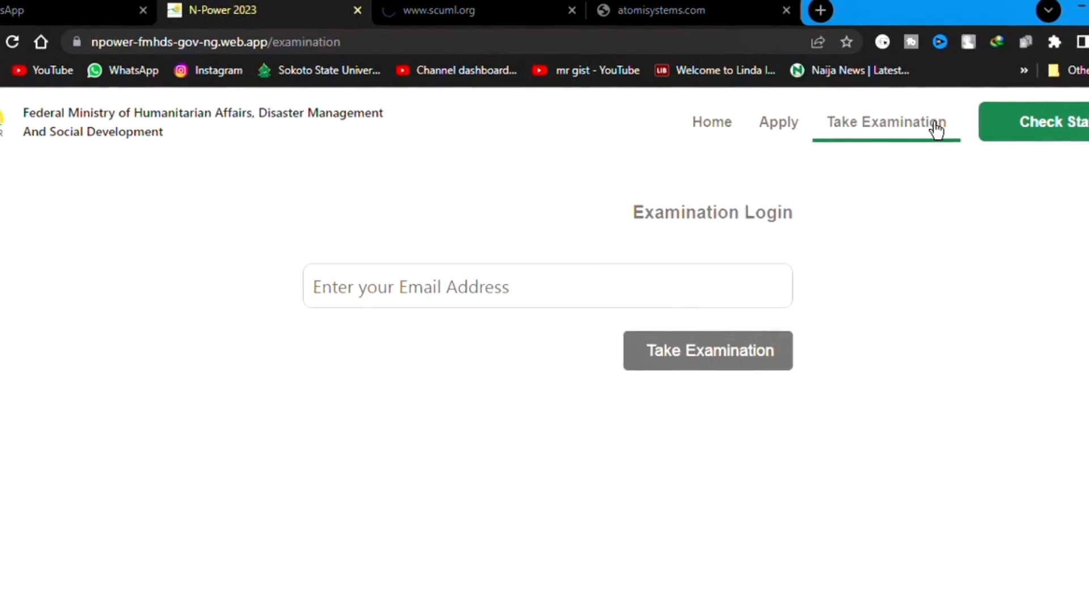
click(781, 134)
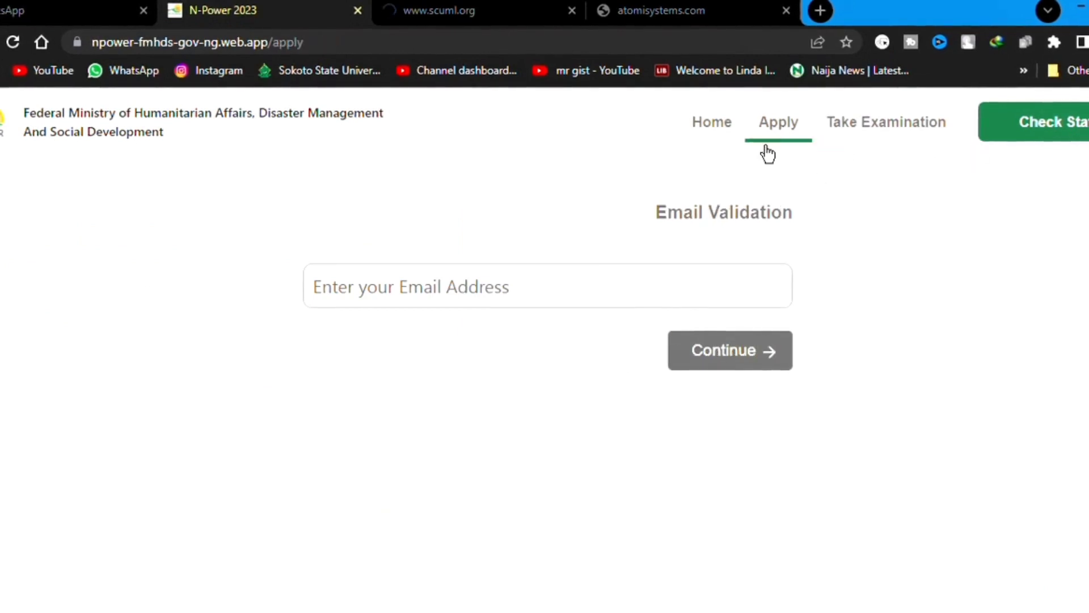
click(707, 137)
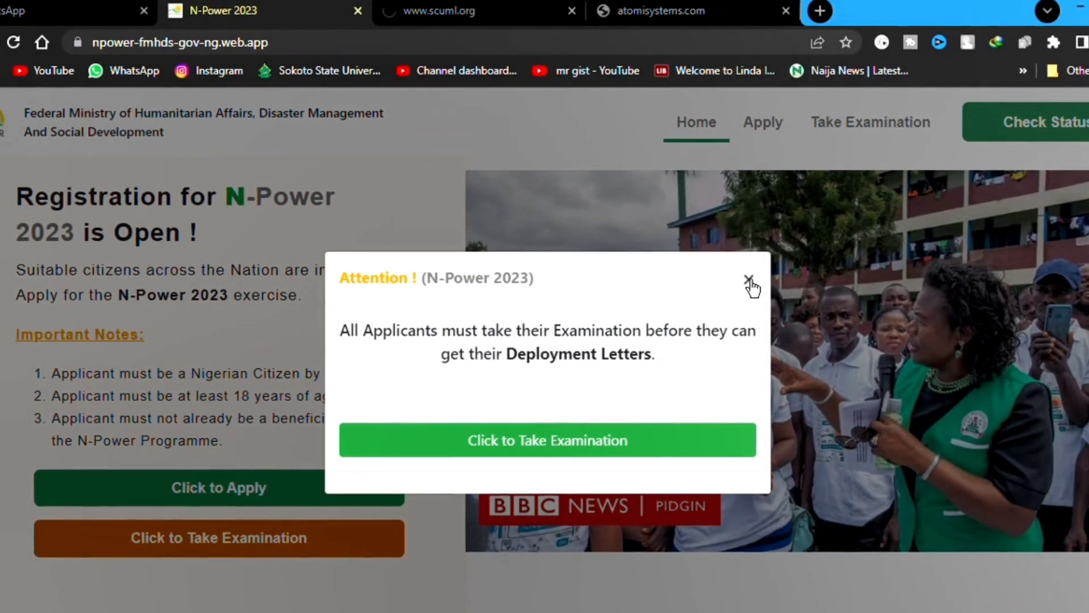
click(749, 279)
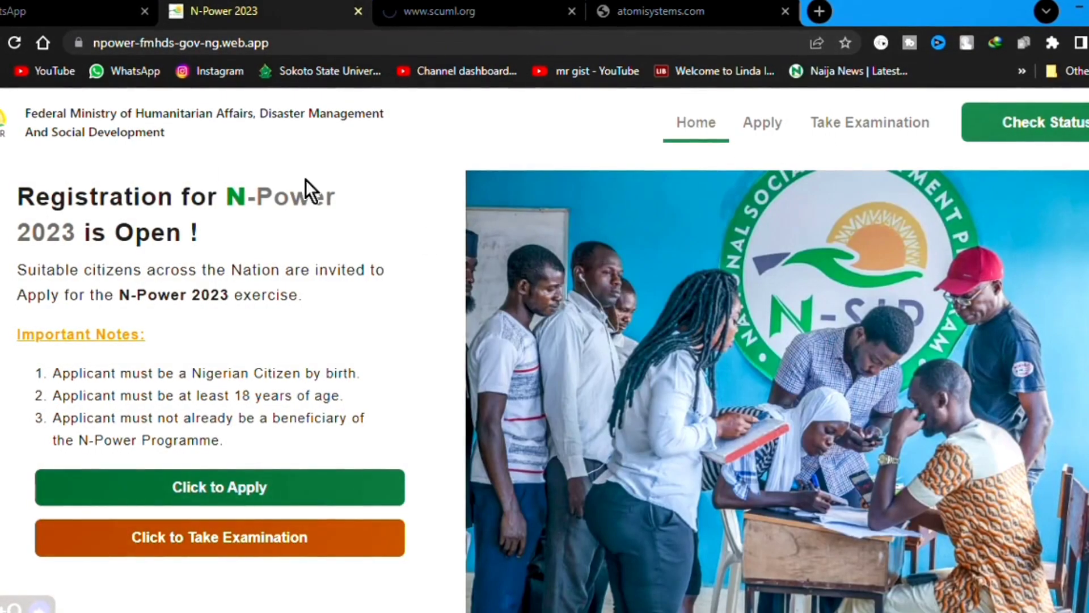
drag(171, 143, 28, 114)
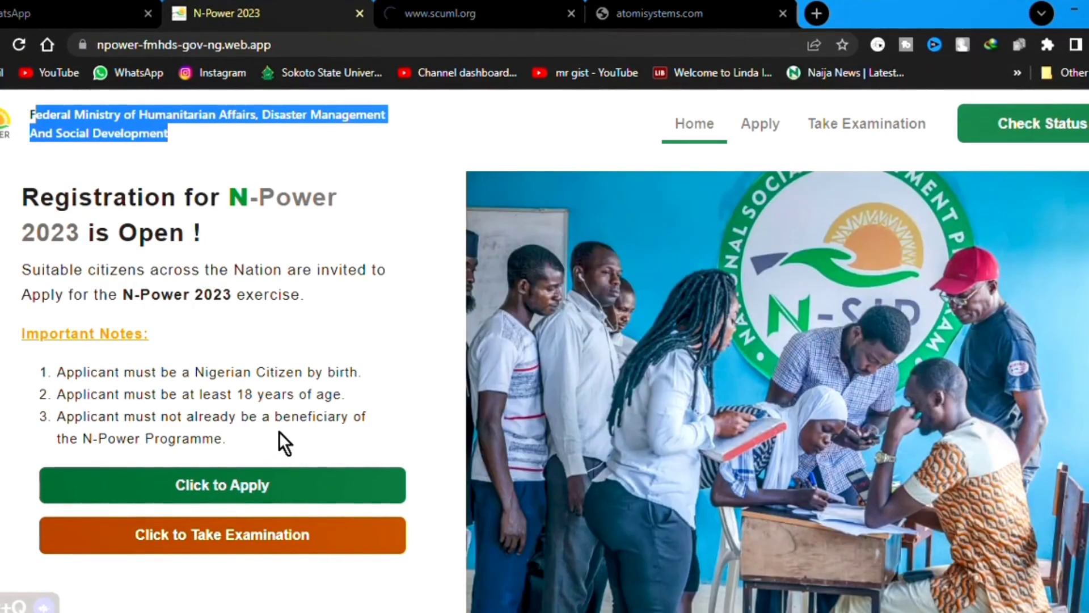
drag(253, 434, 34, 425)
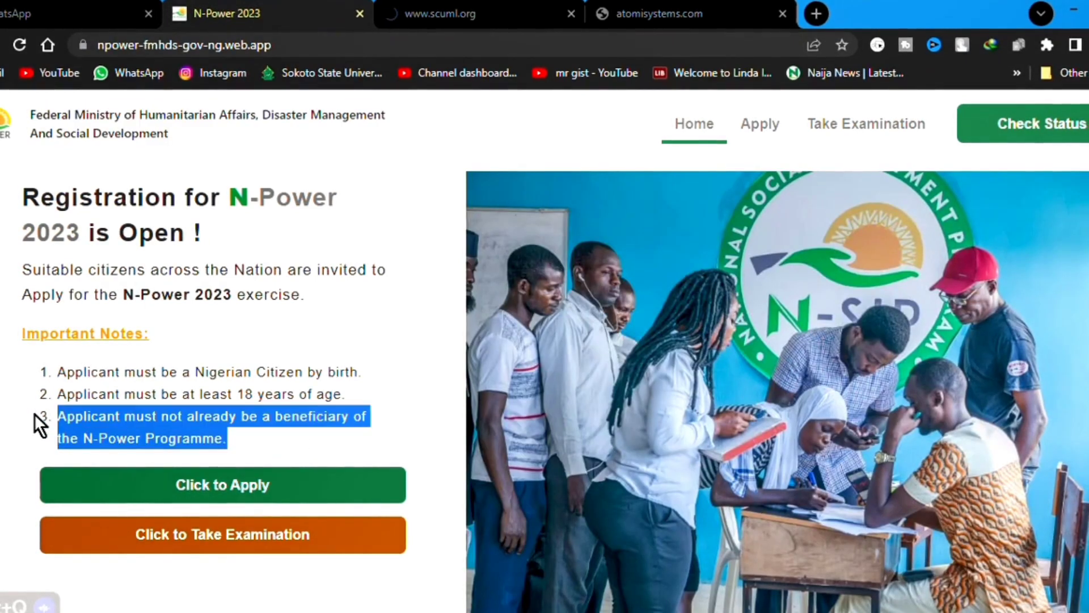
scroll(301, 397, down, 1)
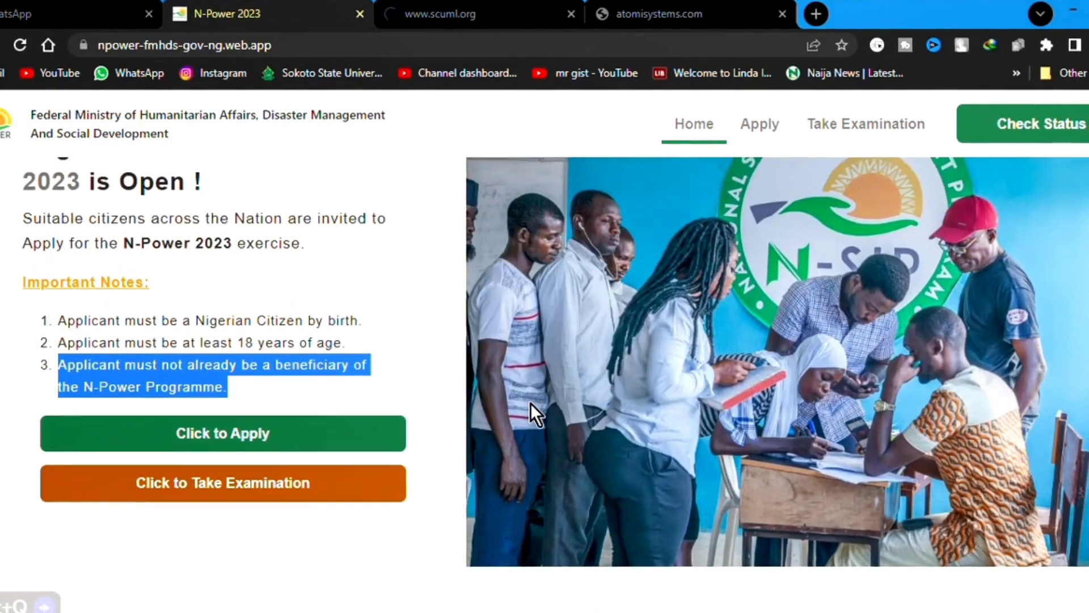
scroll(414, 401, up, 1)
click(231, 487)
Enter the applicant's e-mail address in Email Validation and submit it.
click(413, 295)
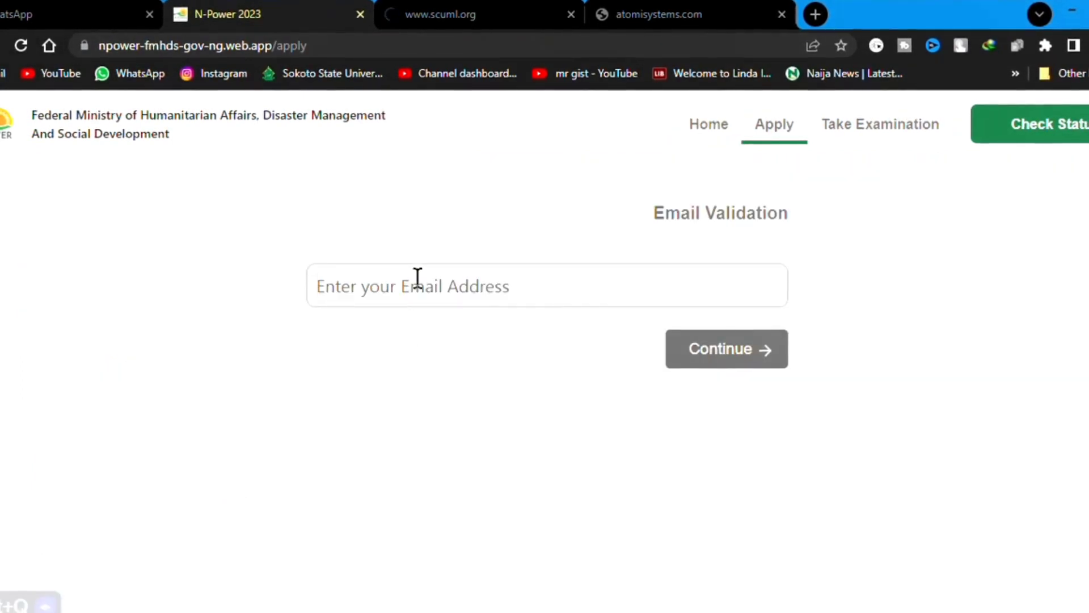
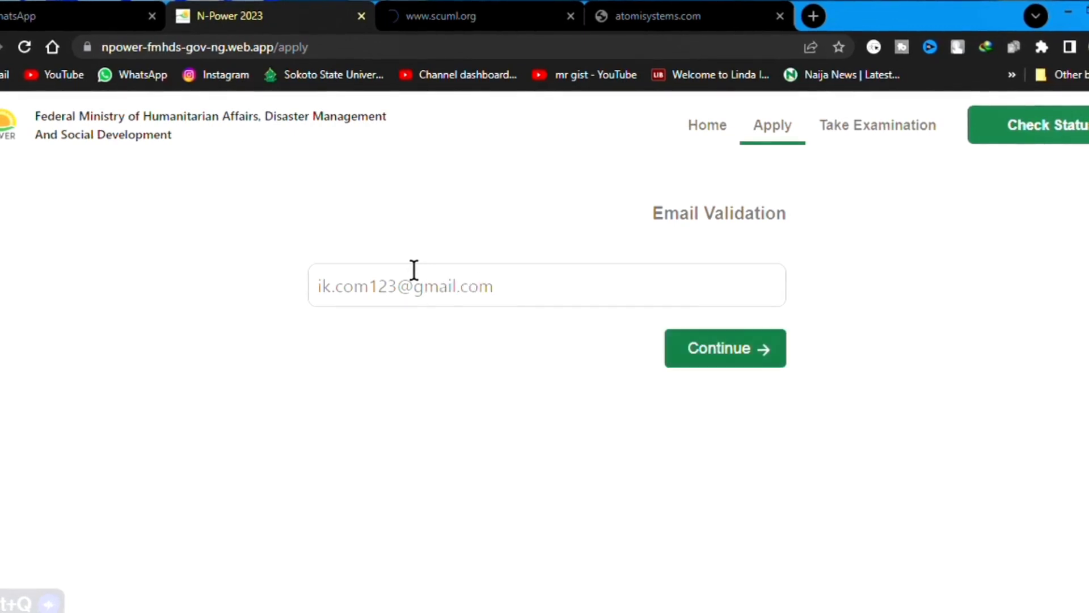
click(700, 357)
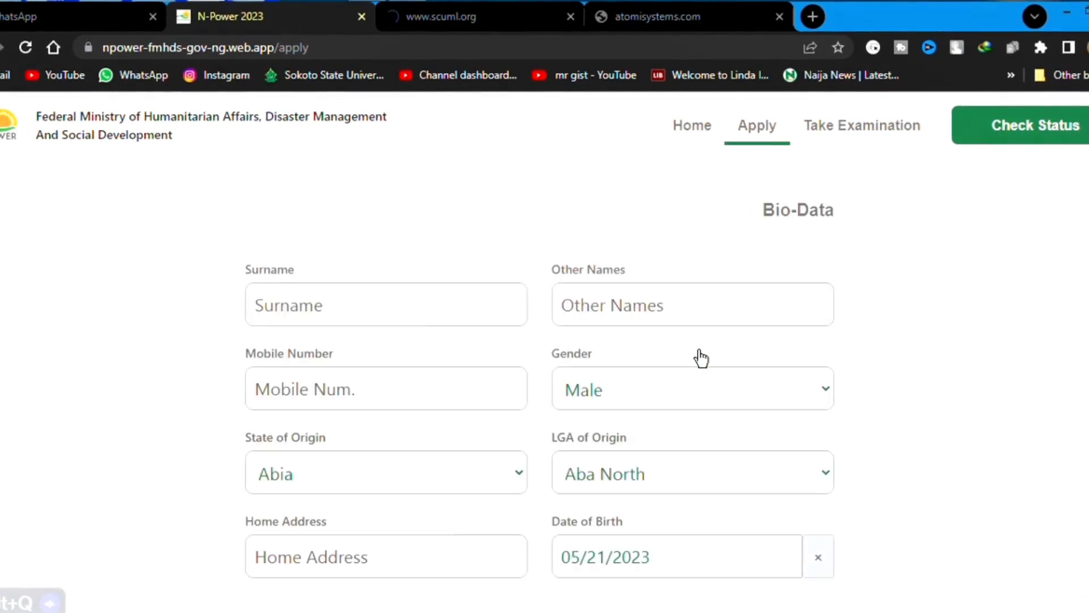
Fill in the surname, other names and mobile number, and set gender to Male.
click(437, 319)
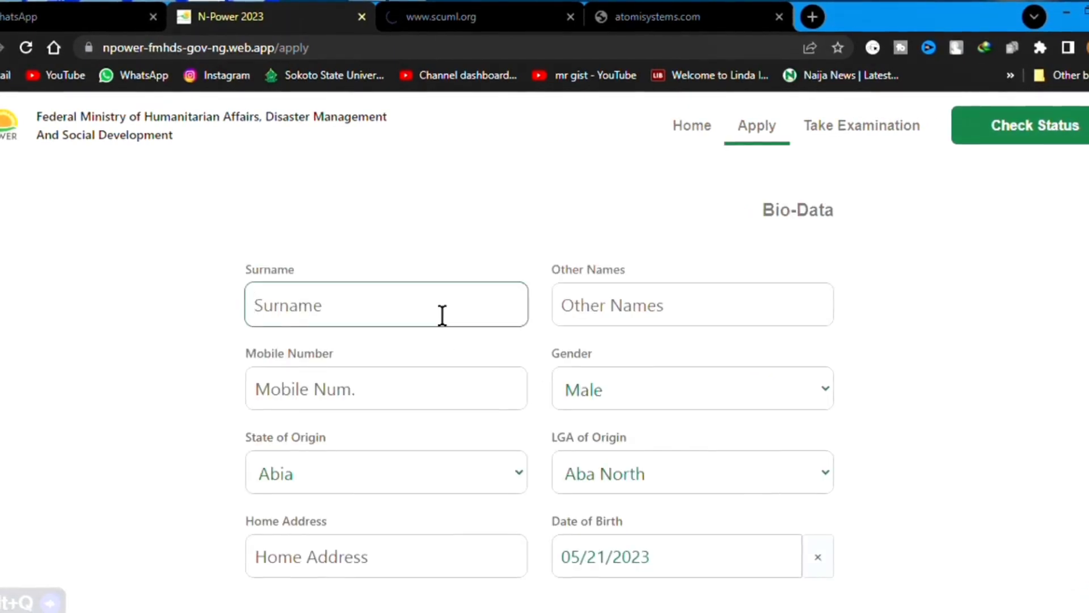
text(Ik)
click(637, 316)
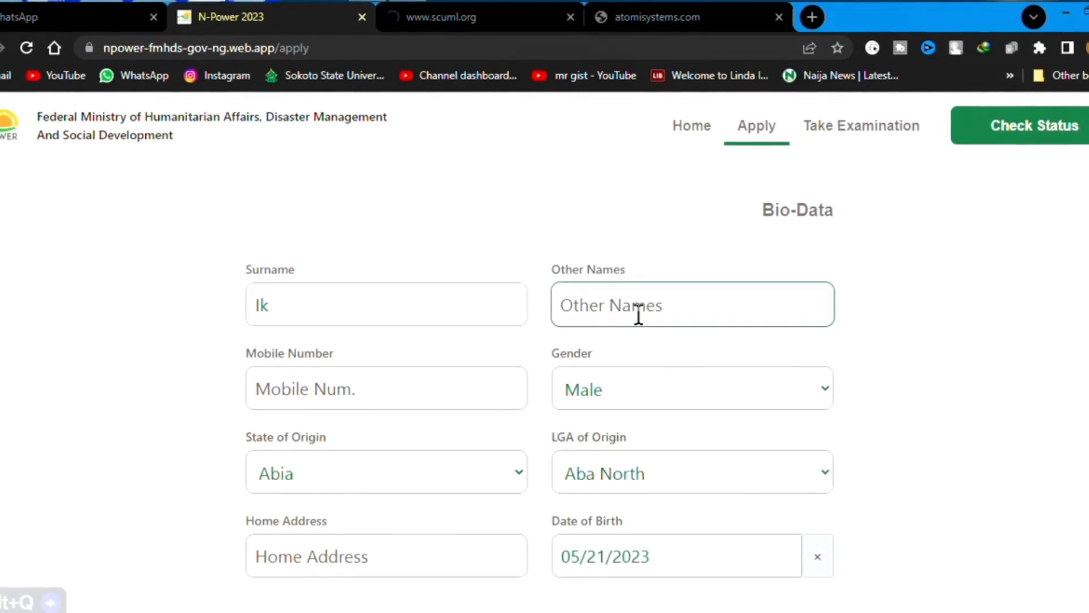
text(Ik.Com)
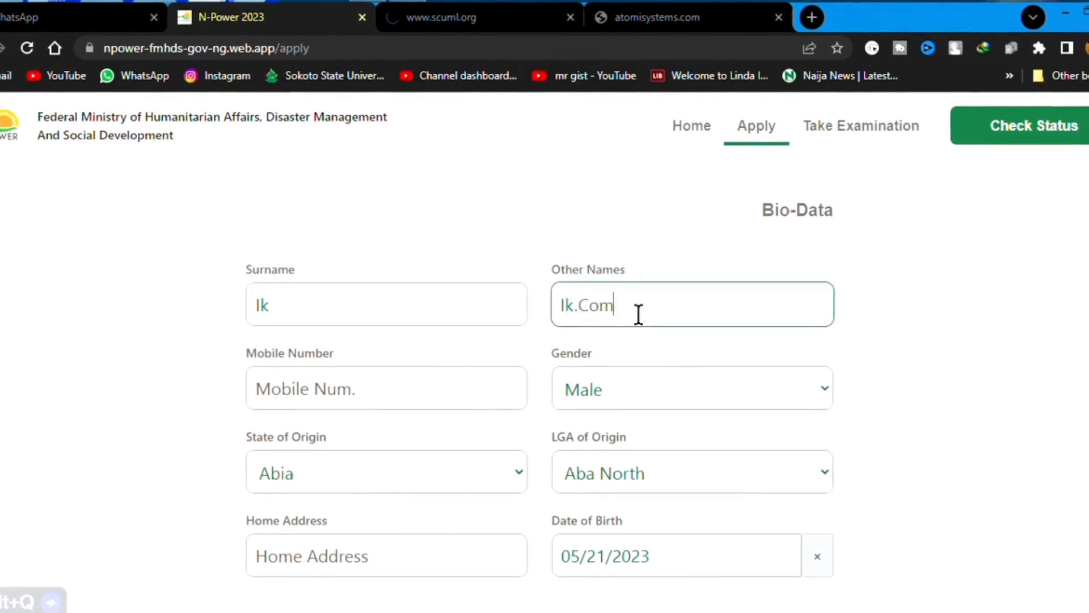
click(423, 394)
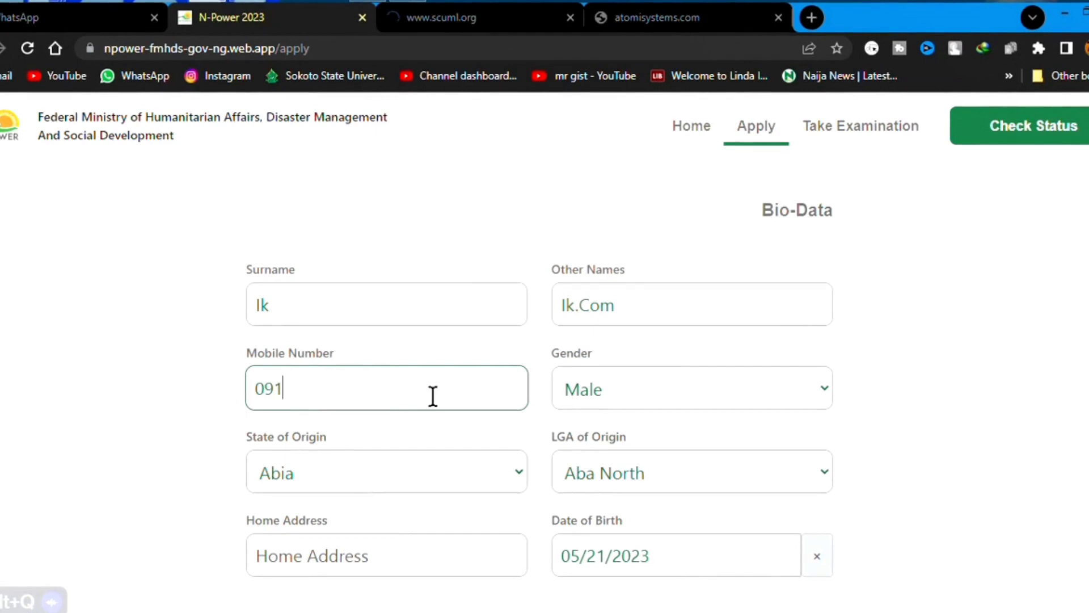
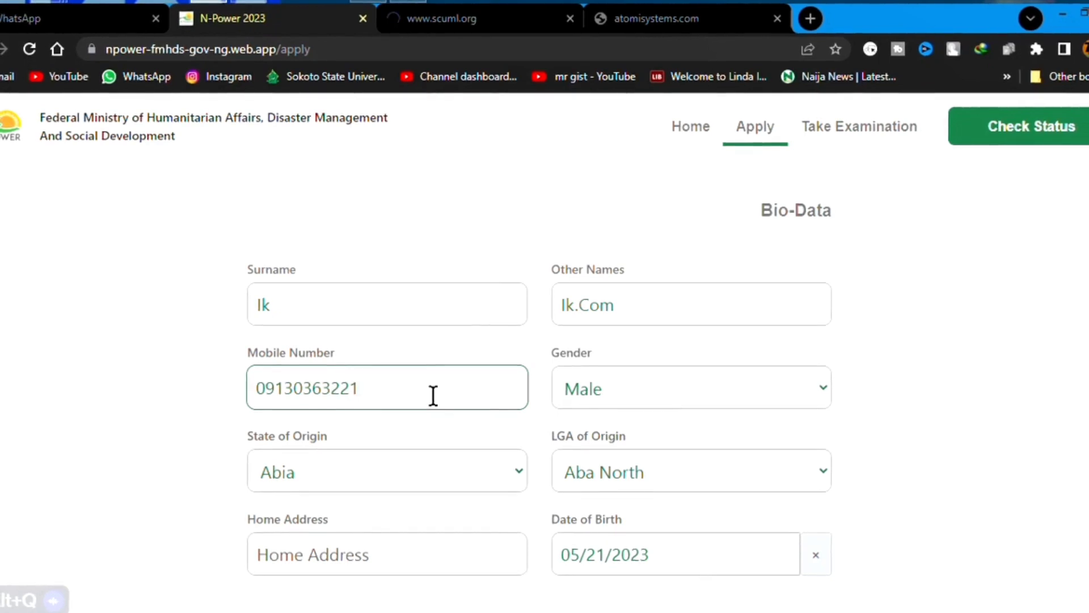
click(602, 399)
click(608, 420)
Set State of Origin to Sokoto, LGA of Origin to Sokoto-South, and enter the home address.
click(398, 475)
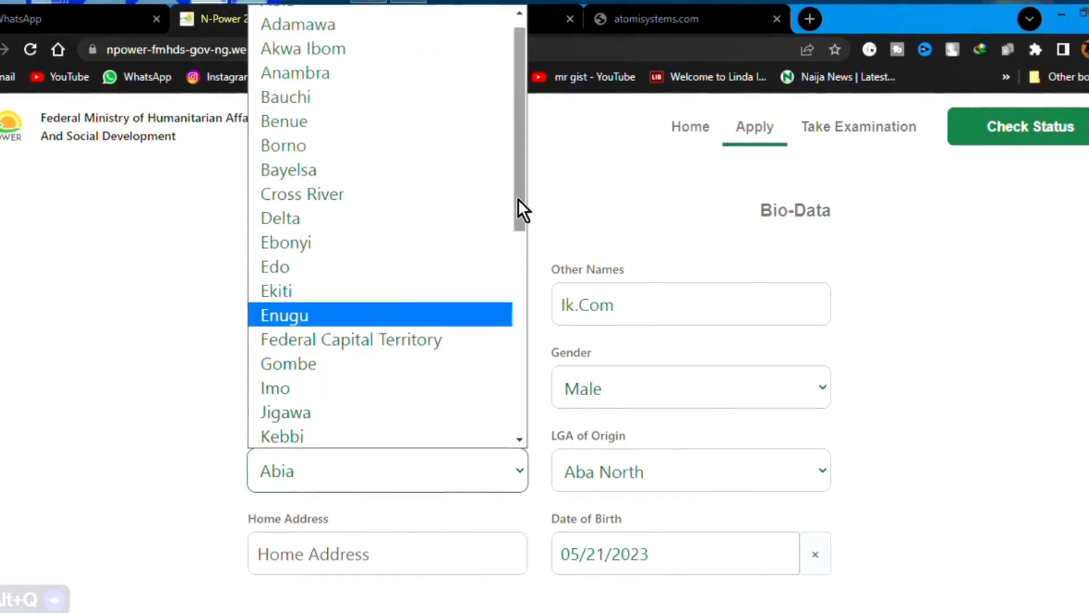
drag(518, 199, 533, 454)
click(397, 366)
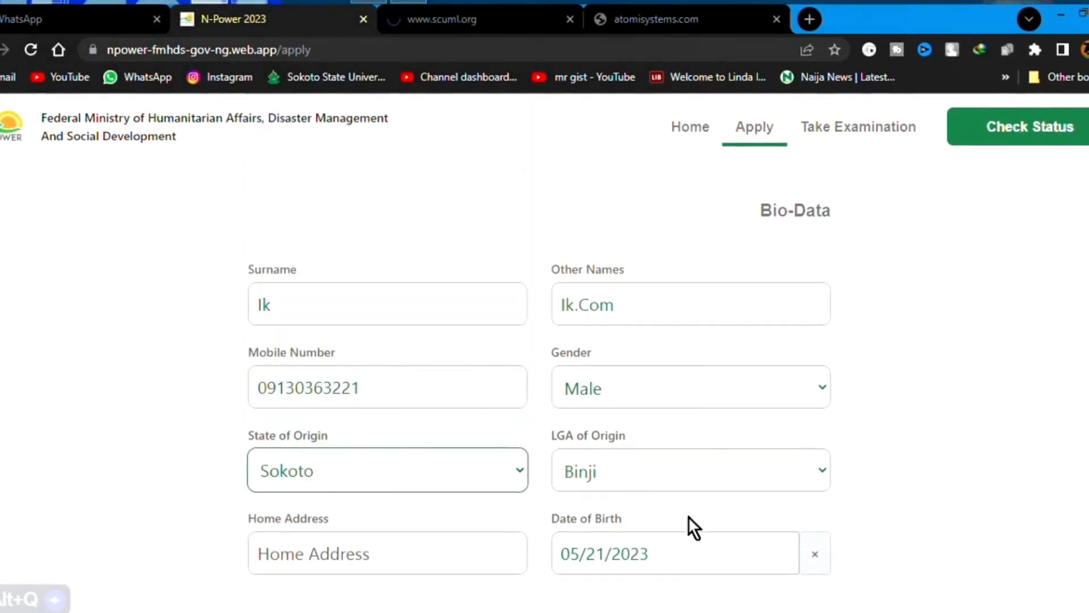
click(709, 474)
scroll(778, 374, down, 1)
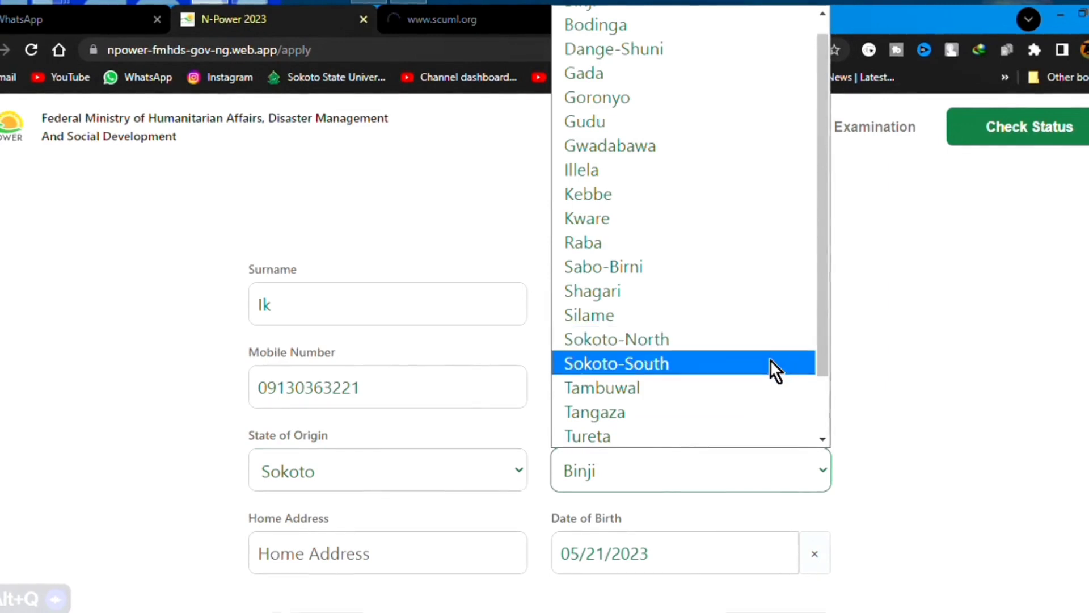
click(772, 368)
scroll(567, 397, down, 1)
click(454, 500)
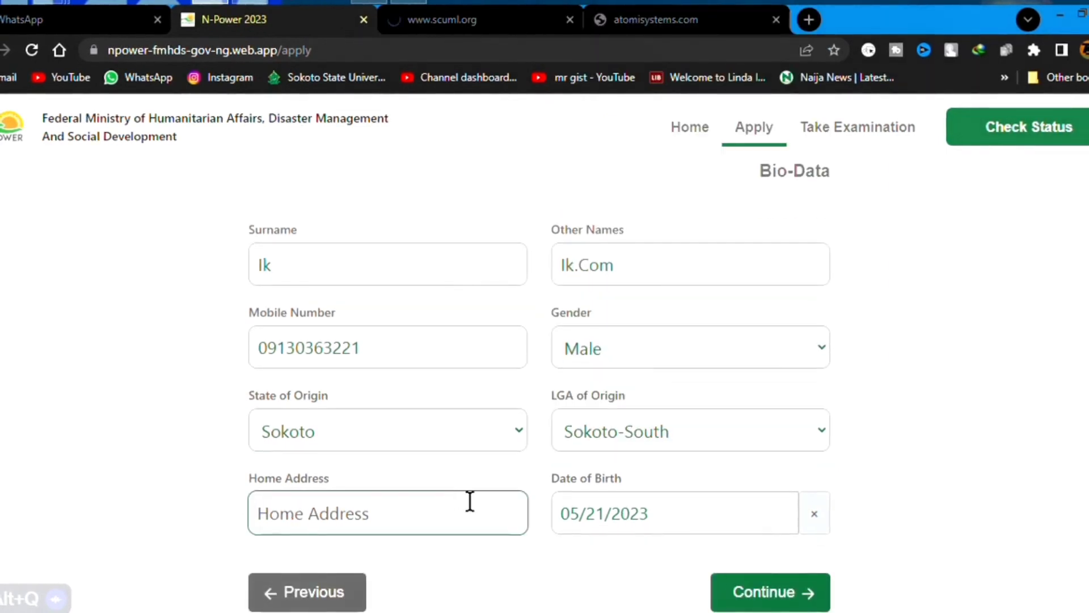
text(Sokoto)
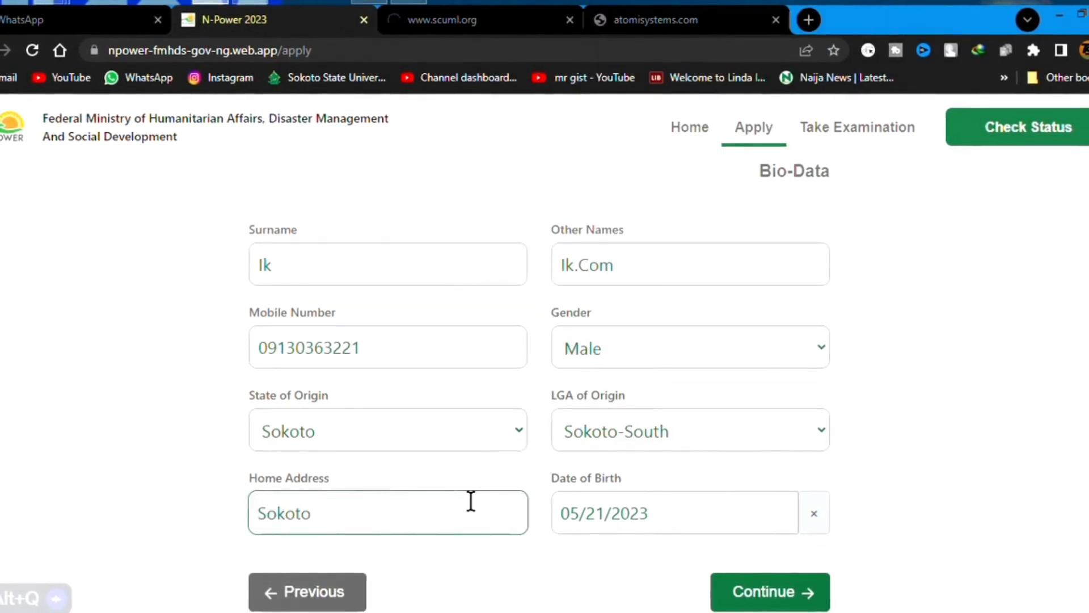
Page the Date of Birth calendar back through earlier months toward January 2022.
click(648, 503)
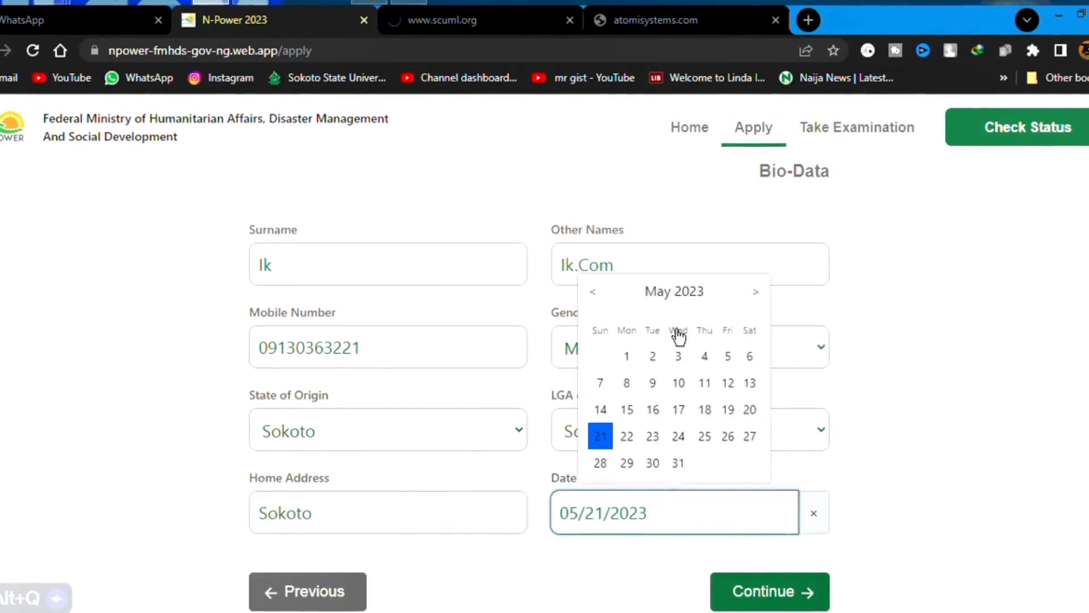
double_click(597, 293)
triple_click(596, 292)
double_click(596, 292)
double_click(596, 292)
double_click(595, 292)
double_click(595, 292)
triple_click(595, 292)
click(699, 290)
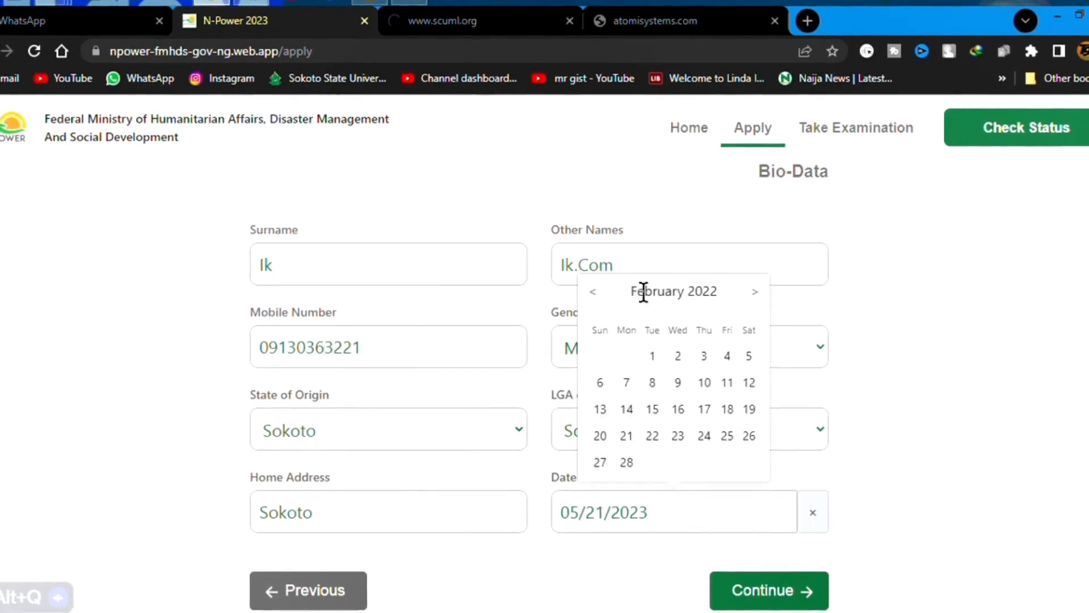
click(593, 293)
click(966, 322)
Retype the Date of Birth as 01/01/2000 and submit the bio-data.
click(581, 518)
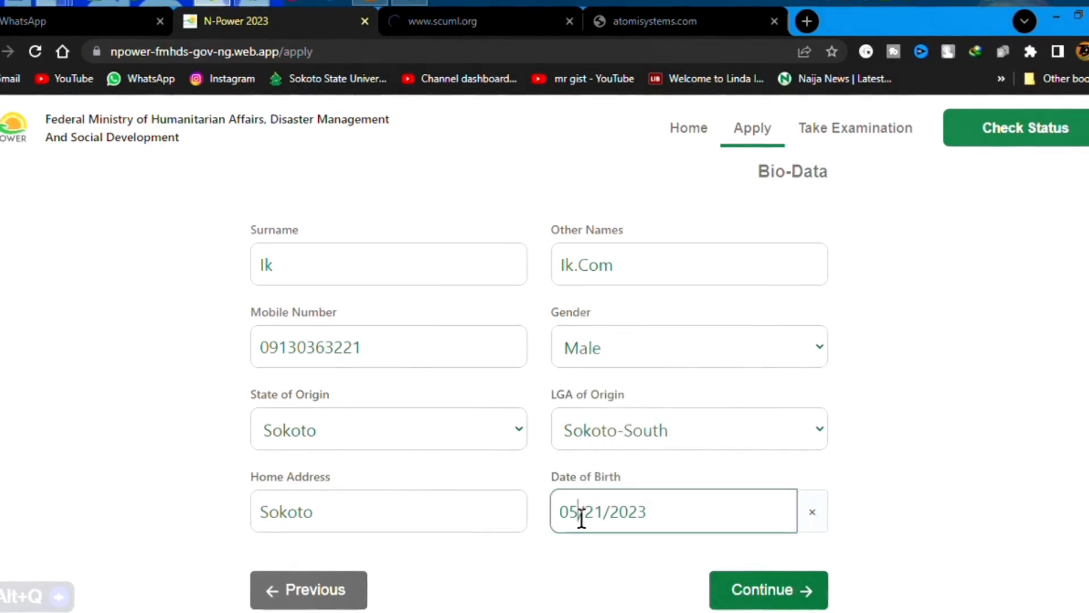
click(581, 517)
key(BackSpace)
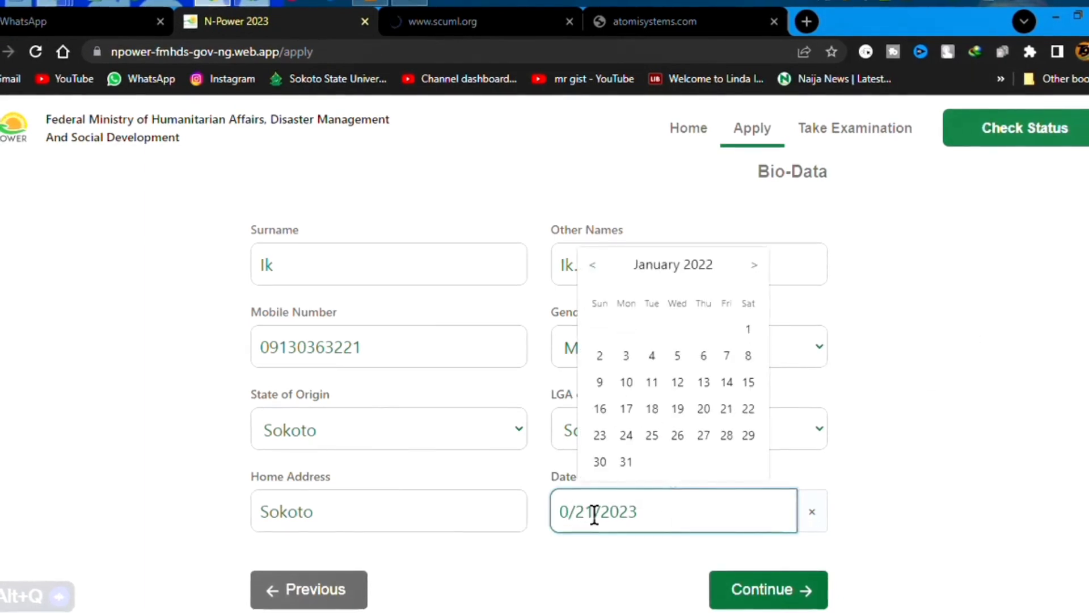
key(BackSpace)
text(01)
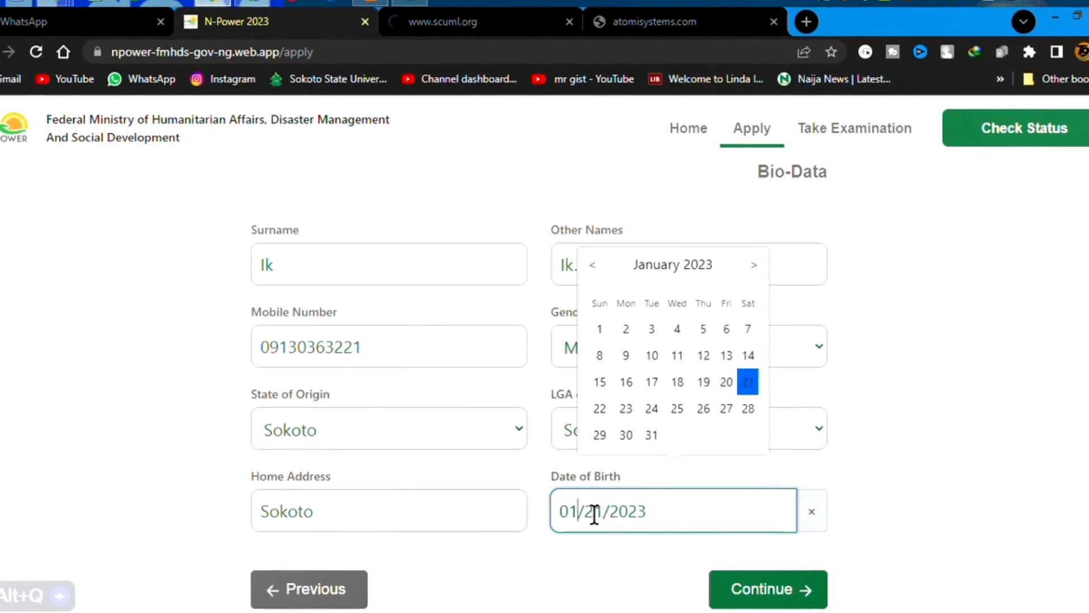
click(594, 514)
key(BackSpace)
key(BackSpace)
text(01)
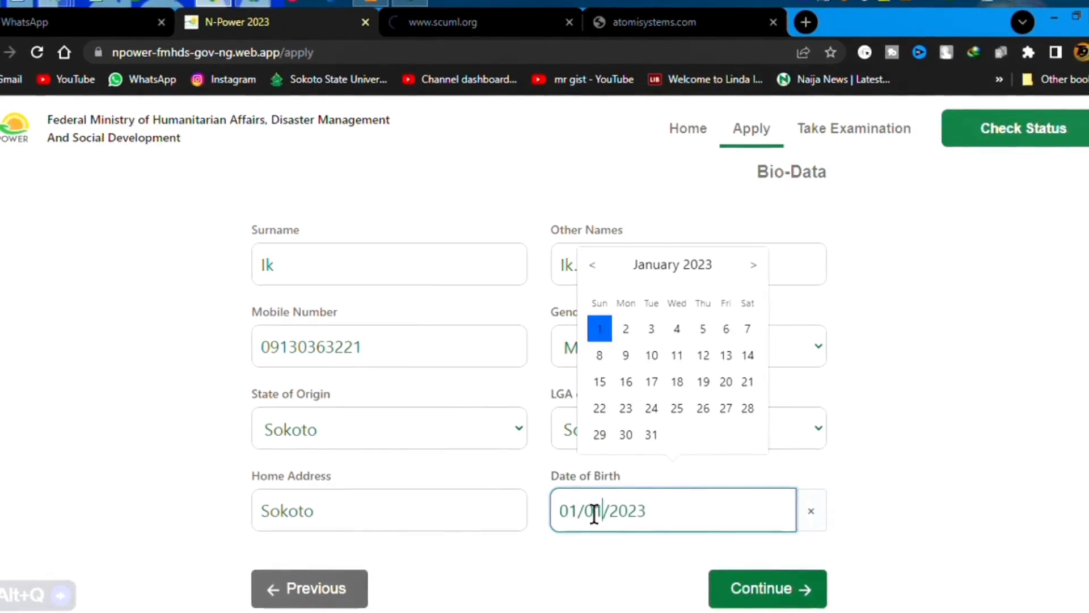
key(Right)
key(Right)
key(Right)
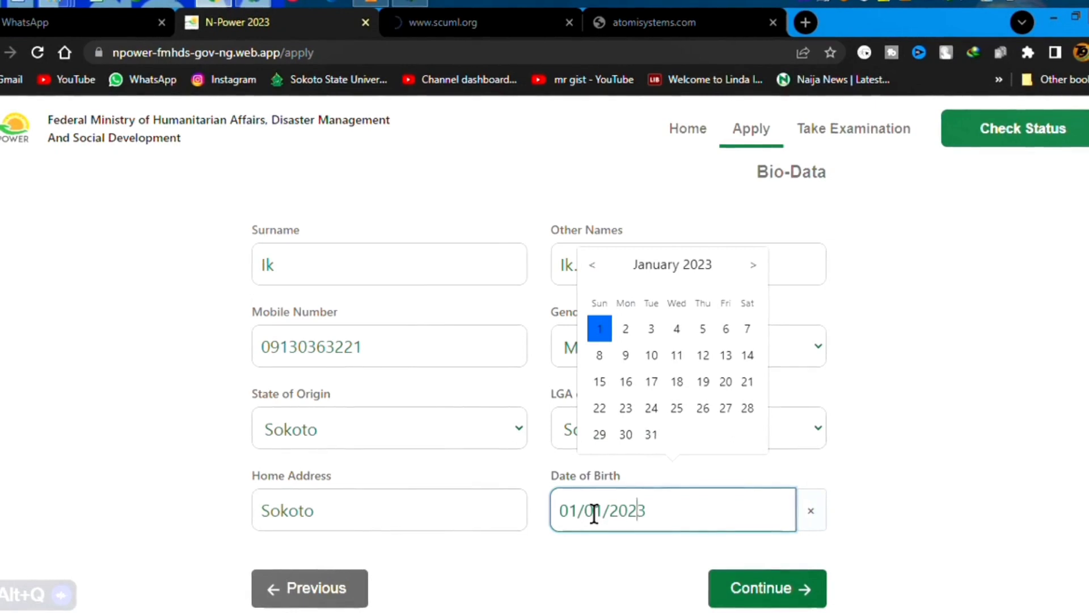
key(BackSpace)
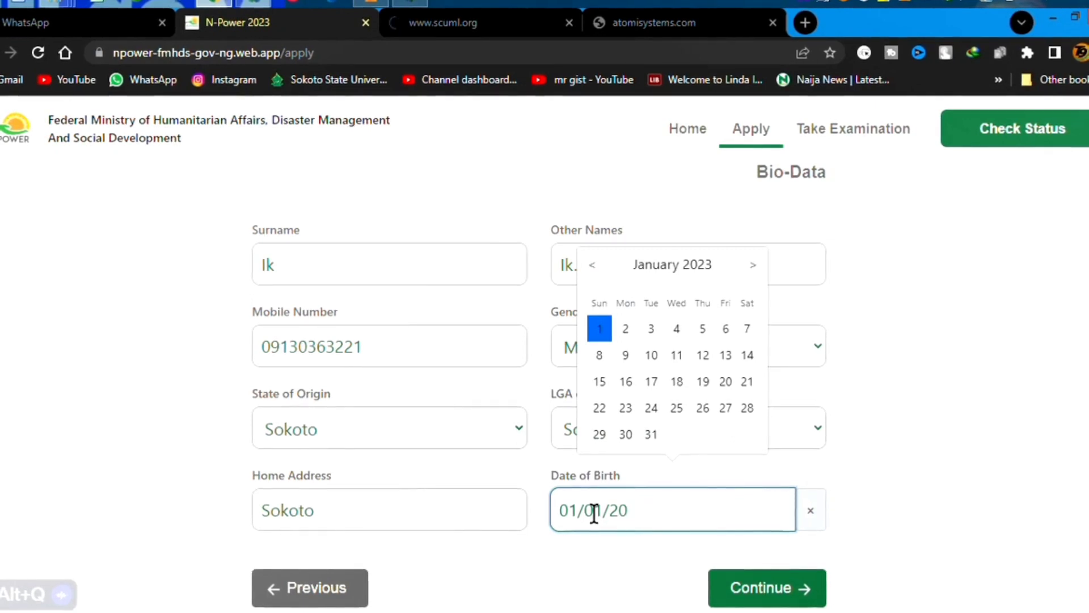
text(00)
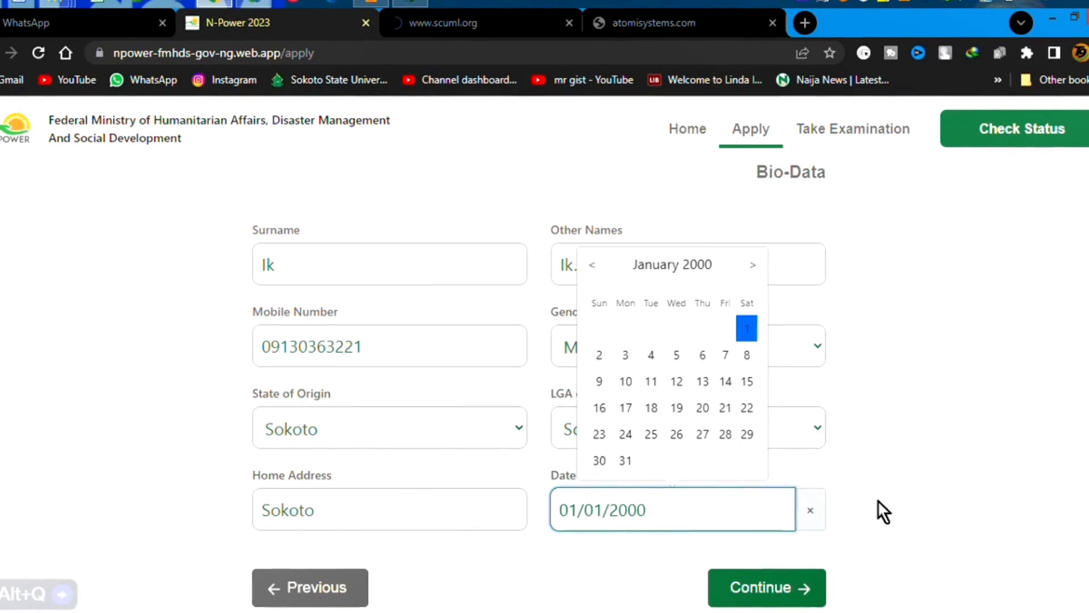
click(860, 474)
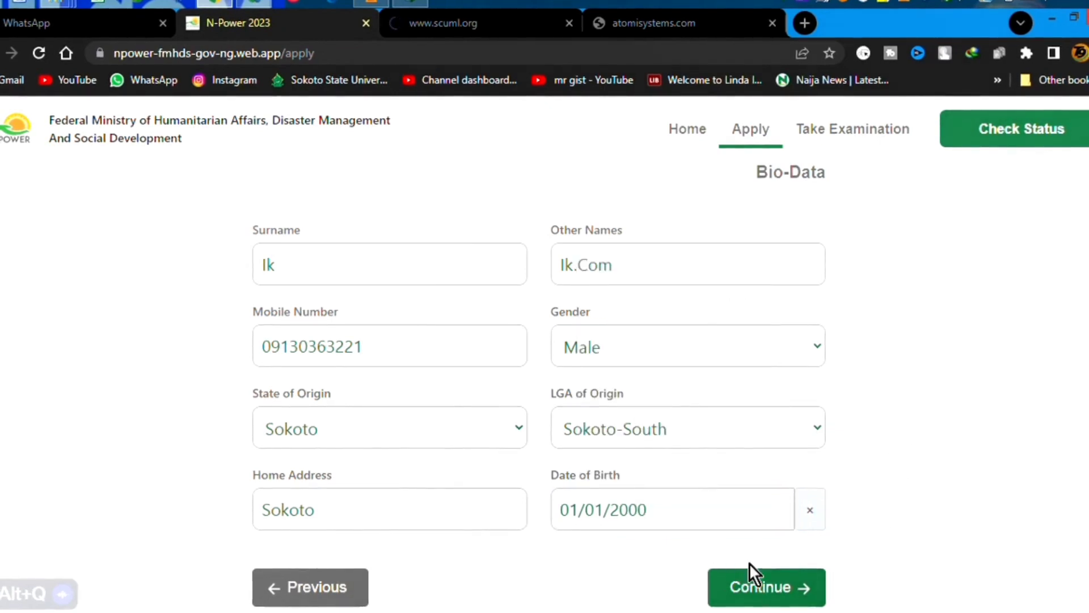
click(772, 591)
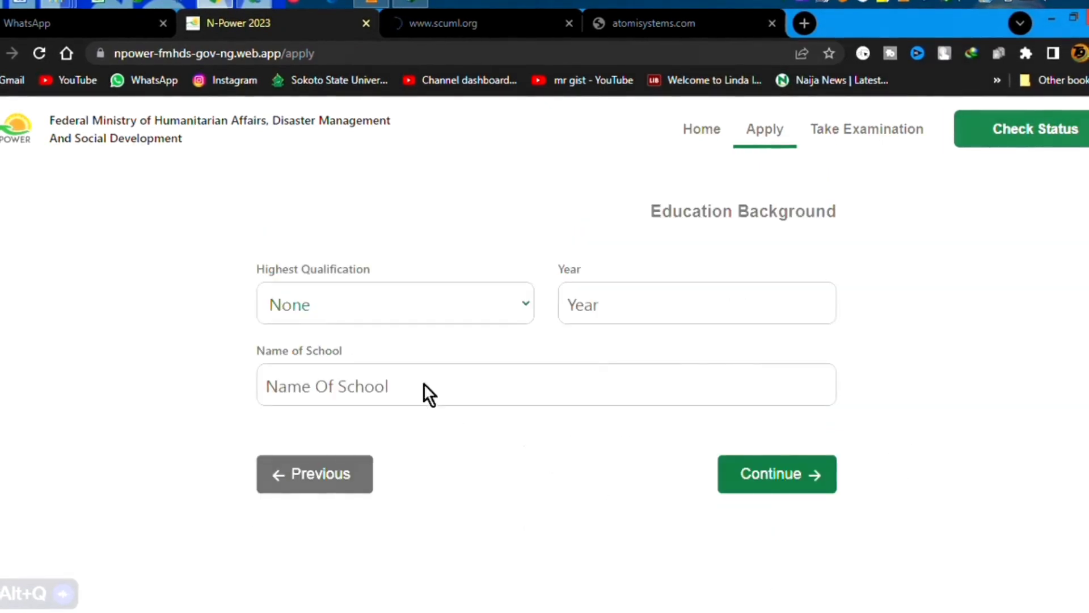
Record M.Sc., year 2019, from Sokoto State University as highest qualification, then continue.
click(428, 309)
click(423, 360)
click(619, 292)
text(20)
text(0)
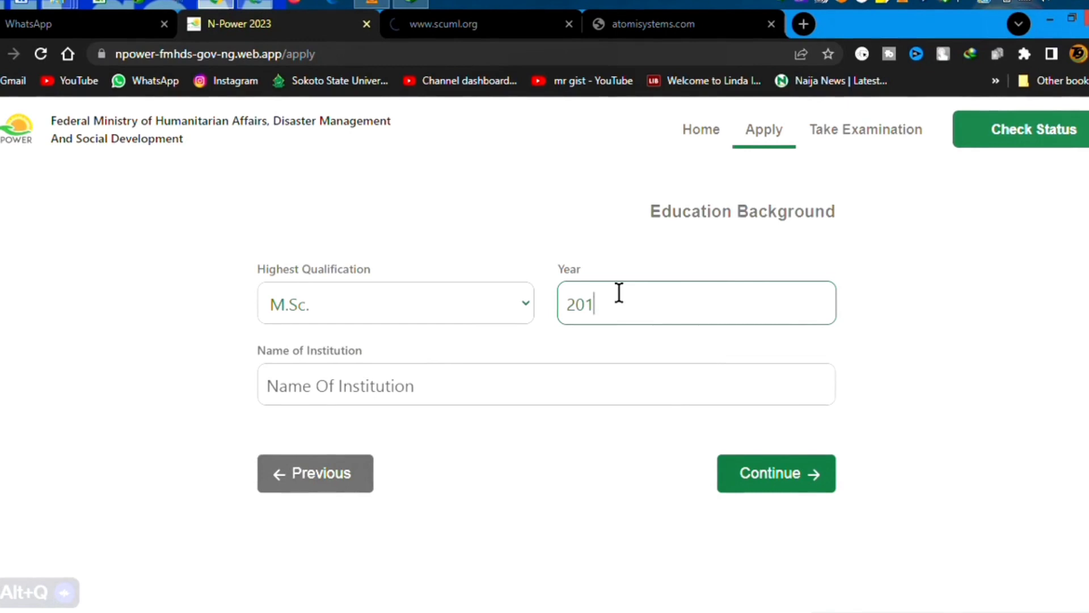
click(627, 387)
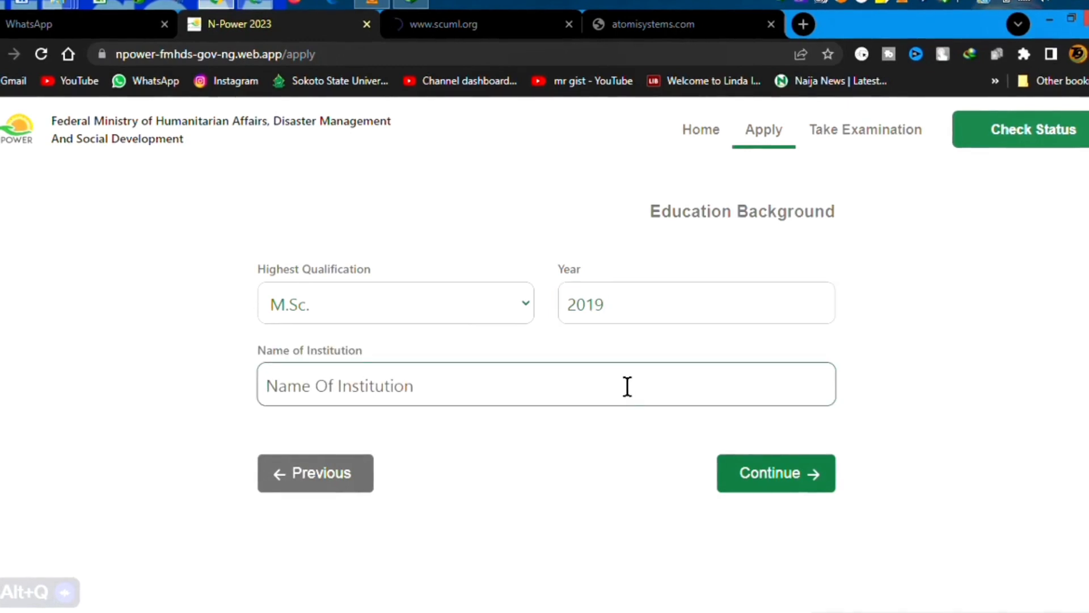
text(S)
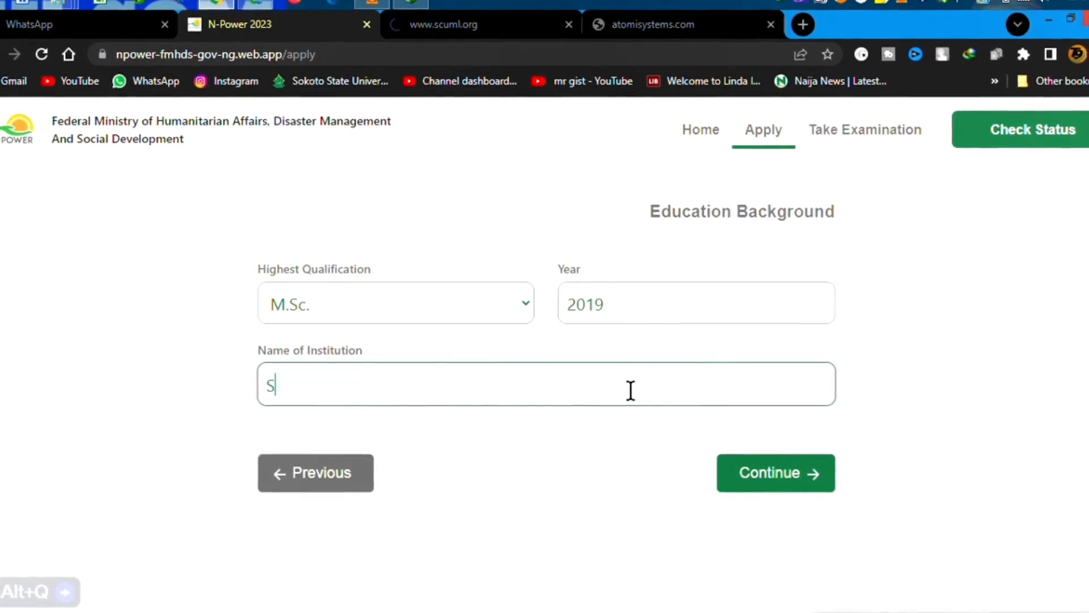
text(okoto St)
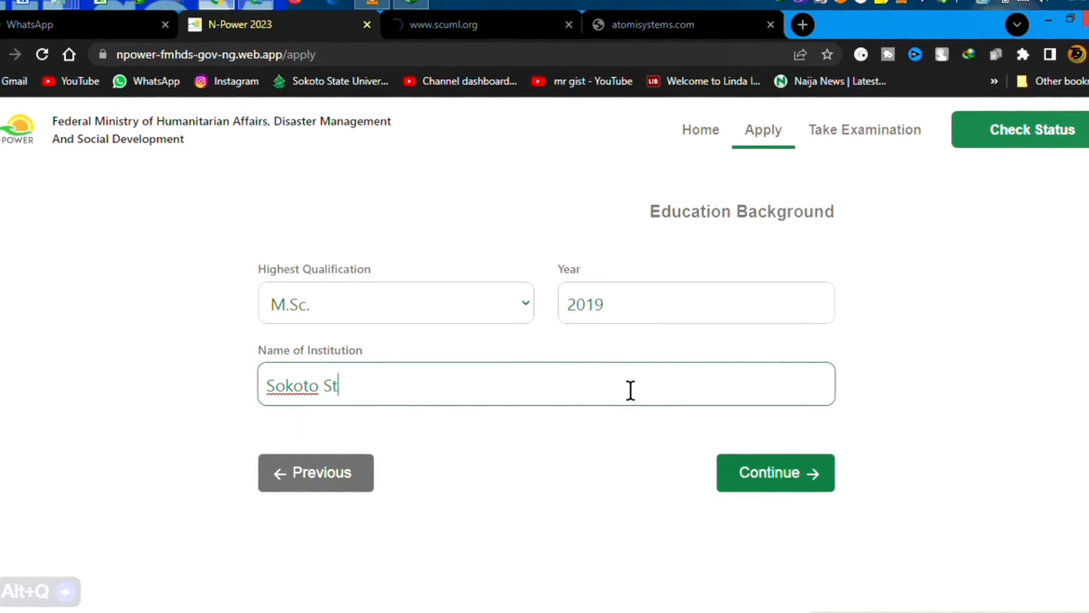
text(ate )
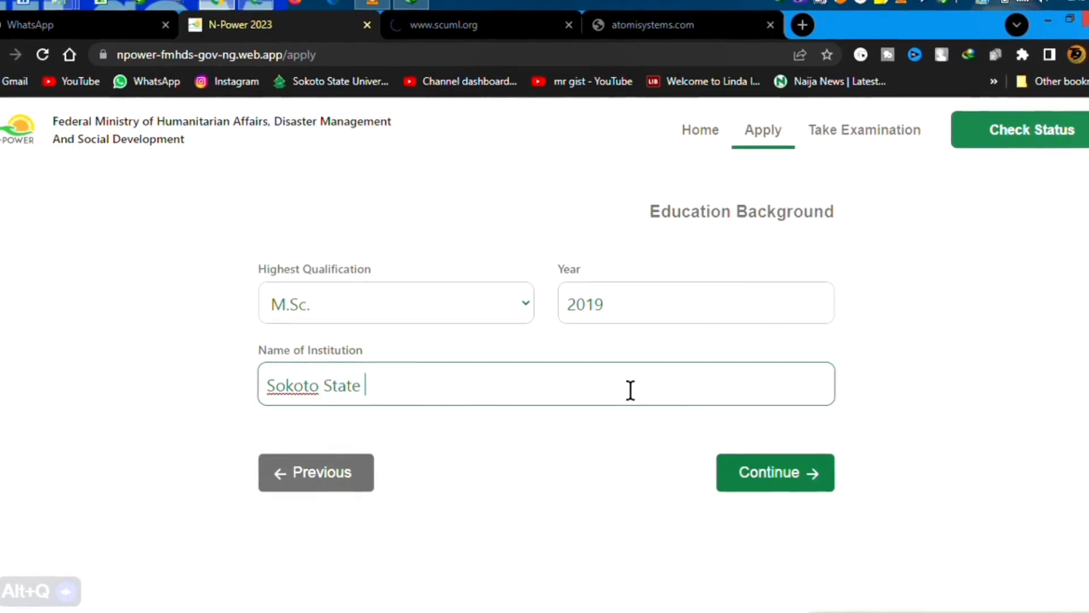
text(University)
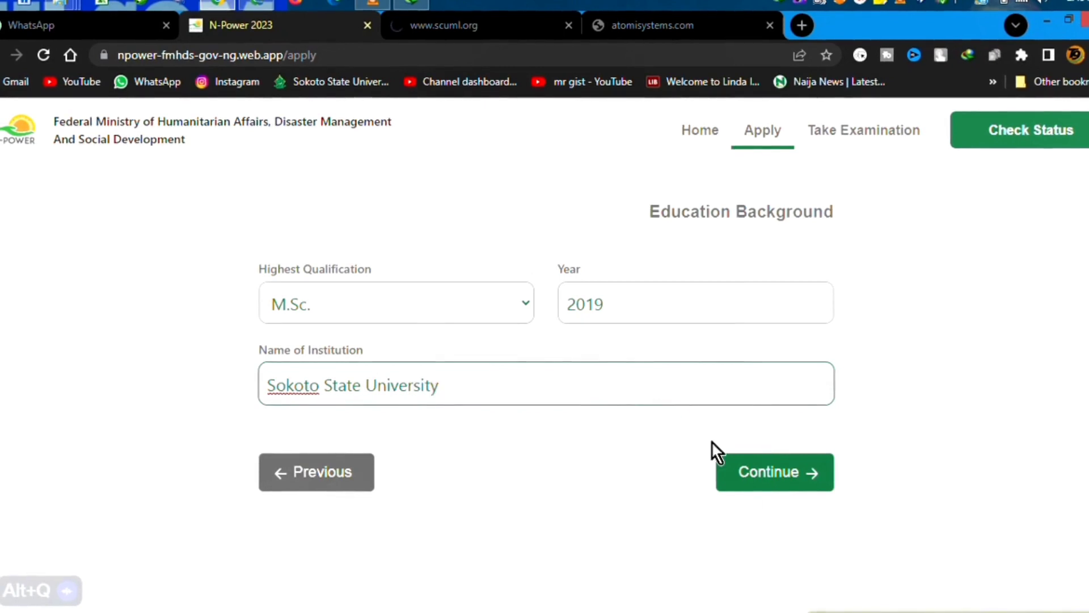
click(805, 487)
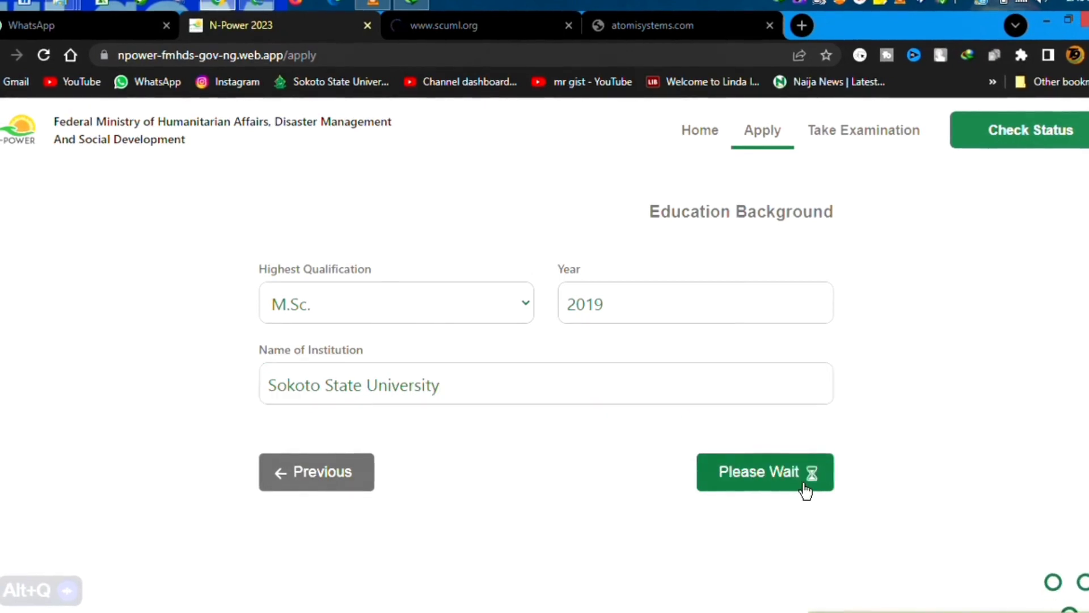
Choose National Identification Number as the ID, enter its document number, and continue.
click(478, 315)
click(481, 359)
click(639, 289)
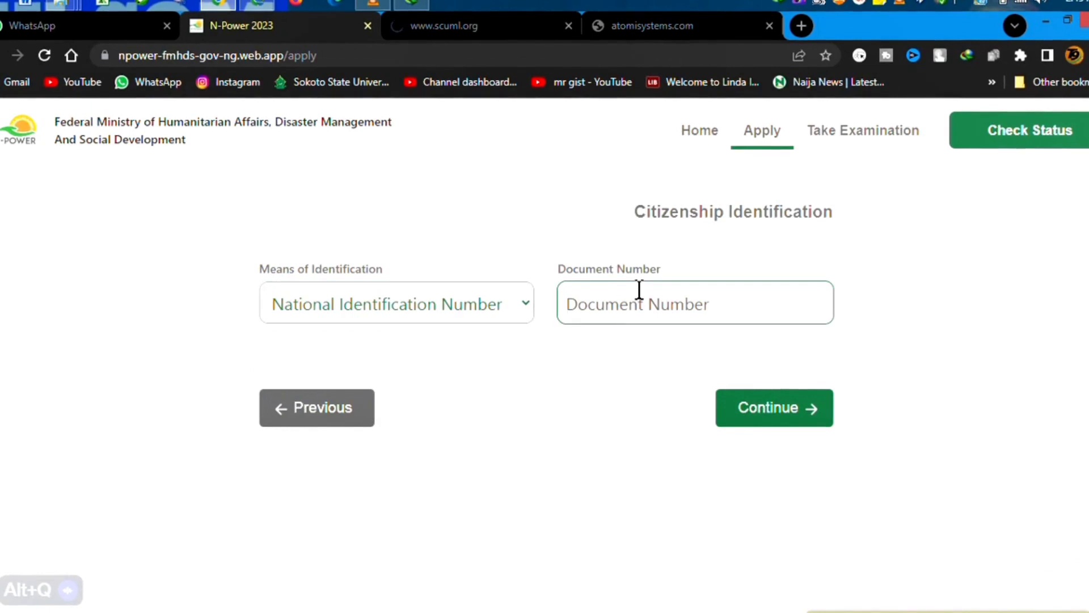
click(743, 407)
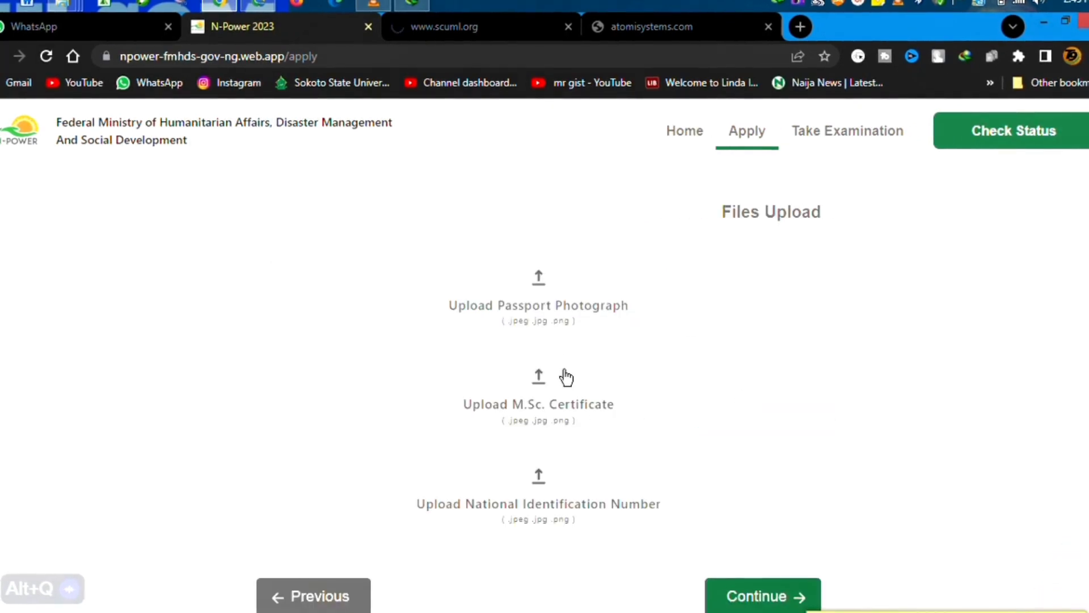
Upload NP-1 as passport photograph and the coat-of-arms PNG for M.Sc. certificate and NIN.
click(548, 325)
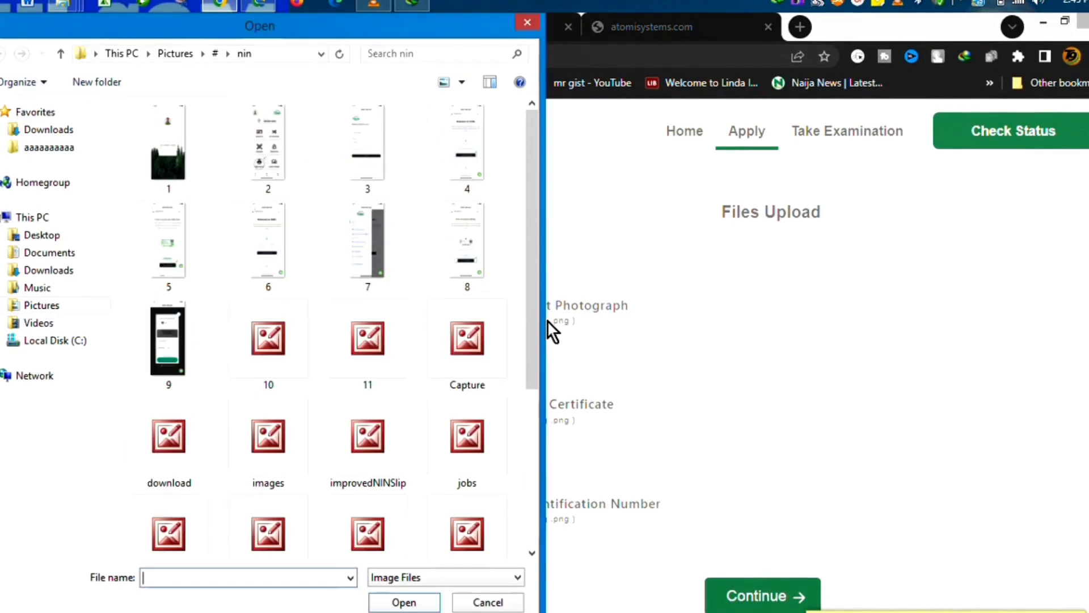
click(385, 530)
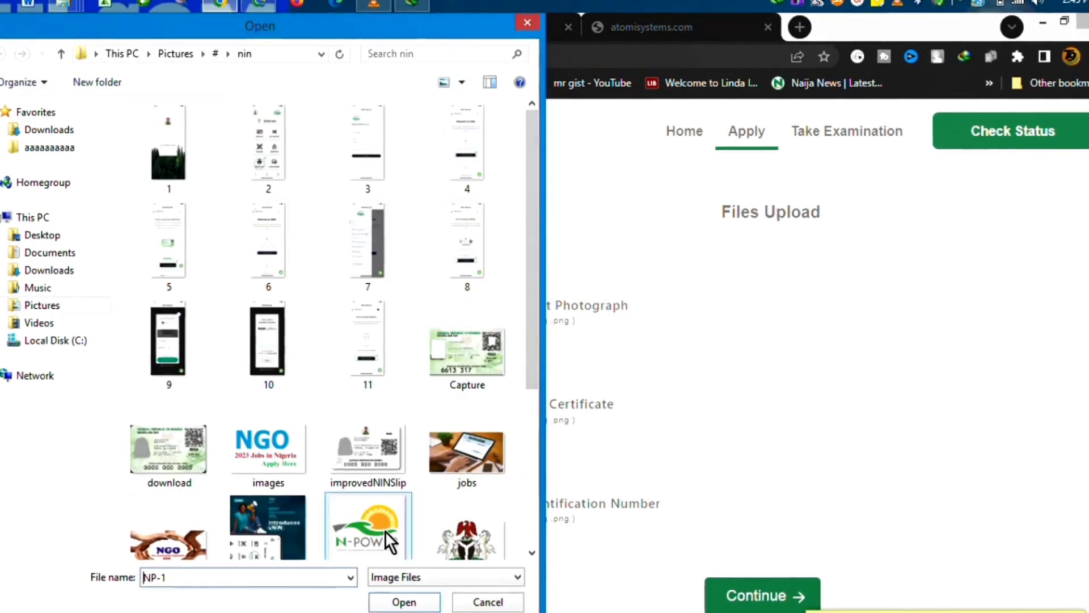
double_click(377, 486)
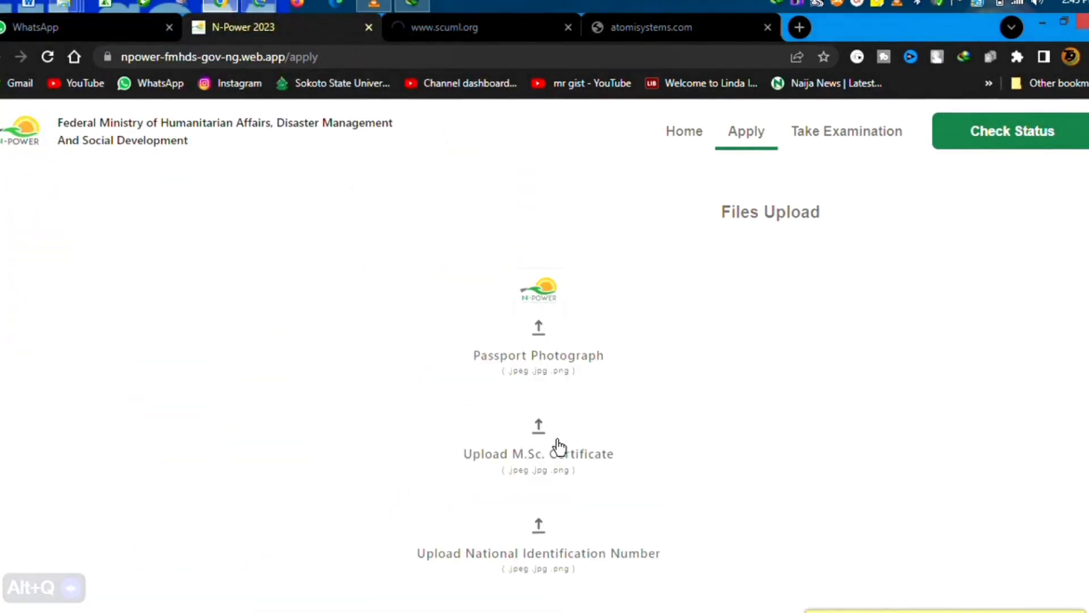
click(523, 453)
double_click(451, 520)
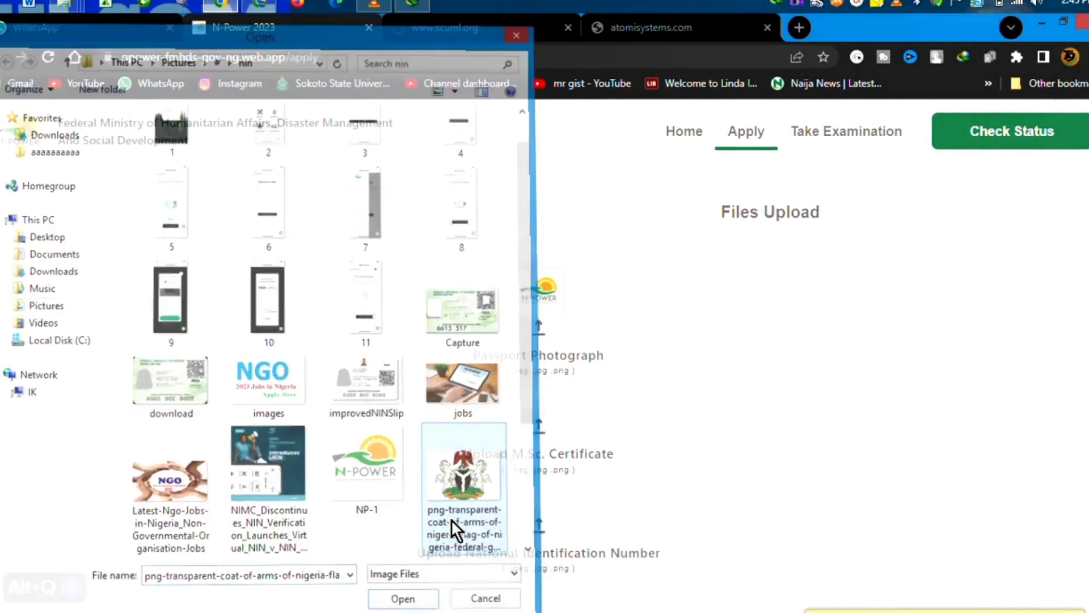
click(543, 585)
click(448, 517)
double_click(447, 514)
scroll(685, 464, down, 3)
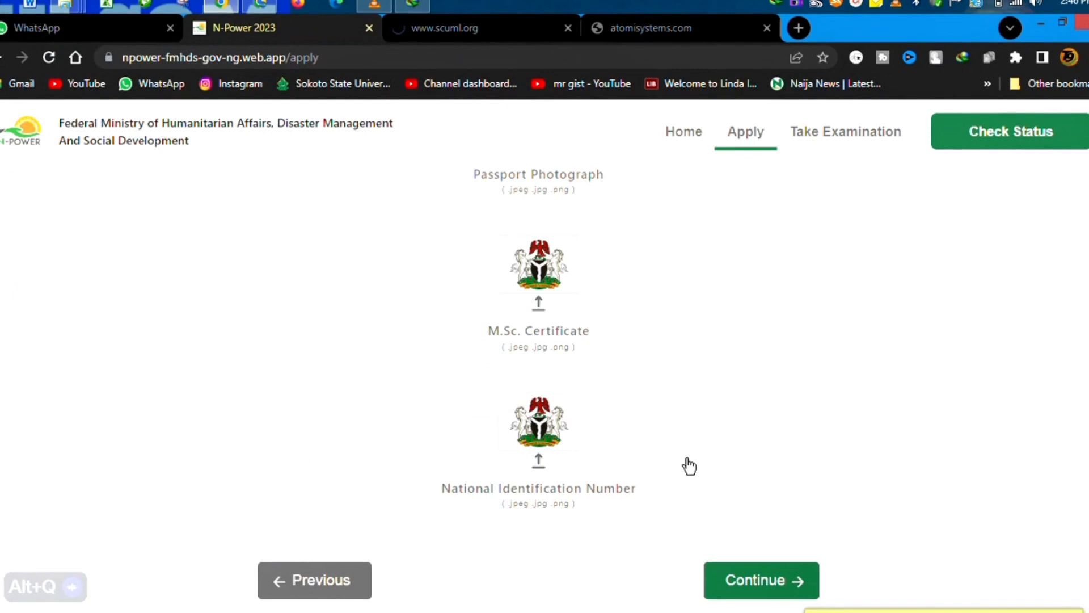
Review the Data Overview, then submit the application and confirm with Yes, Submit Application.
click(769, 585)
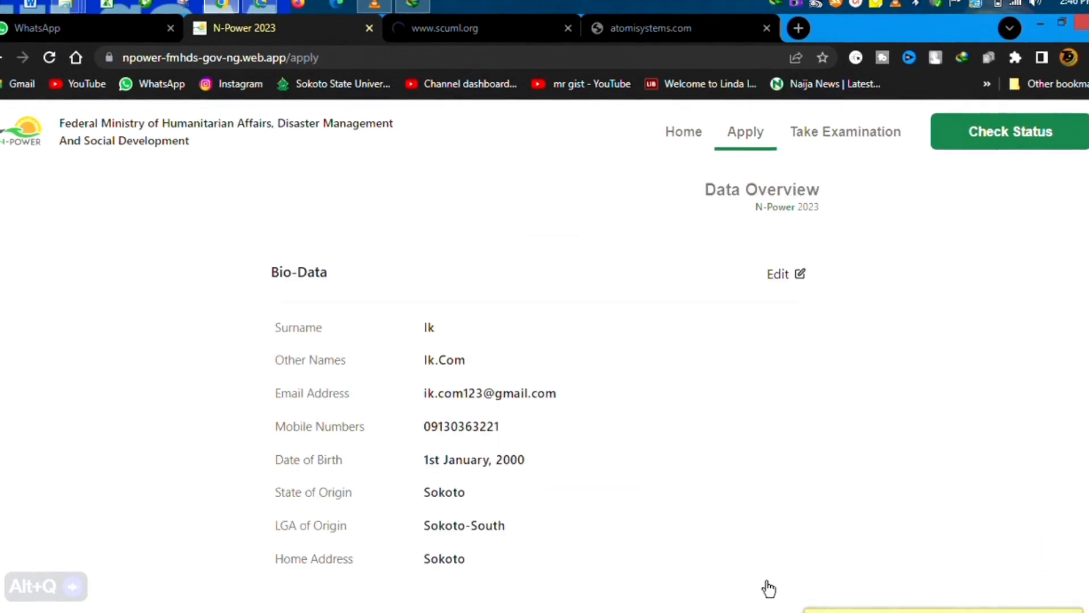
scroll(547, 353, down, 3)
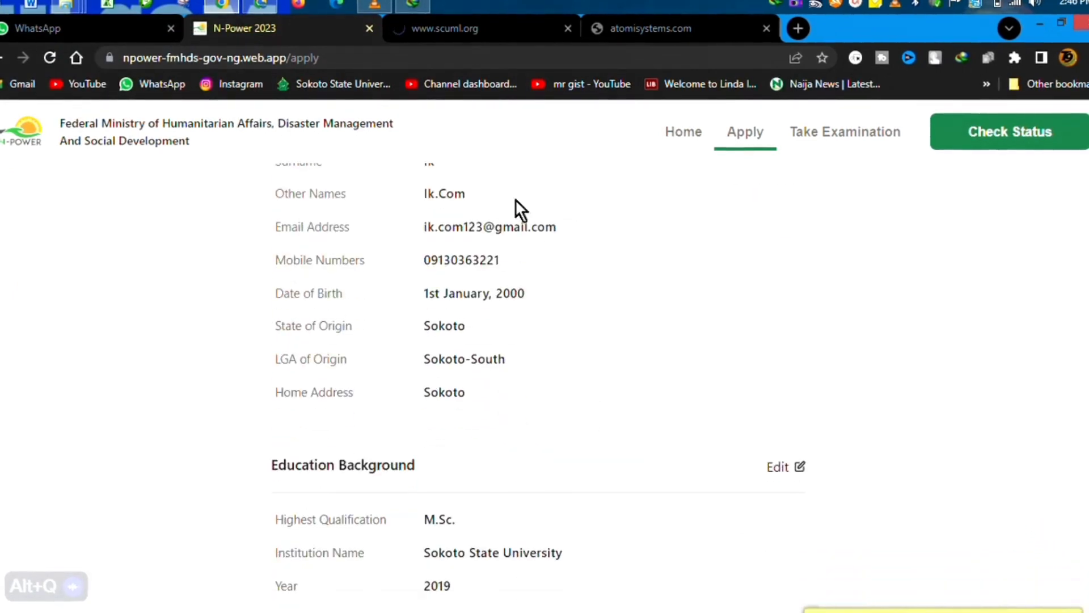
scroll(515, 216, up, 2)
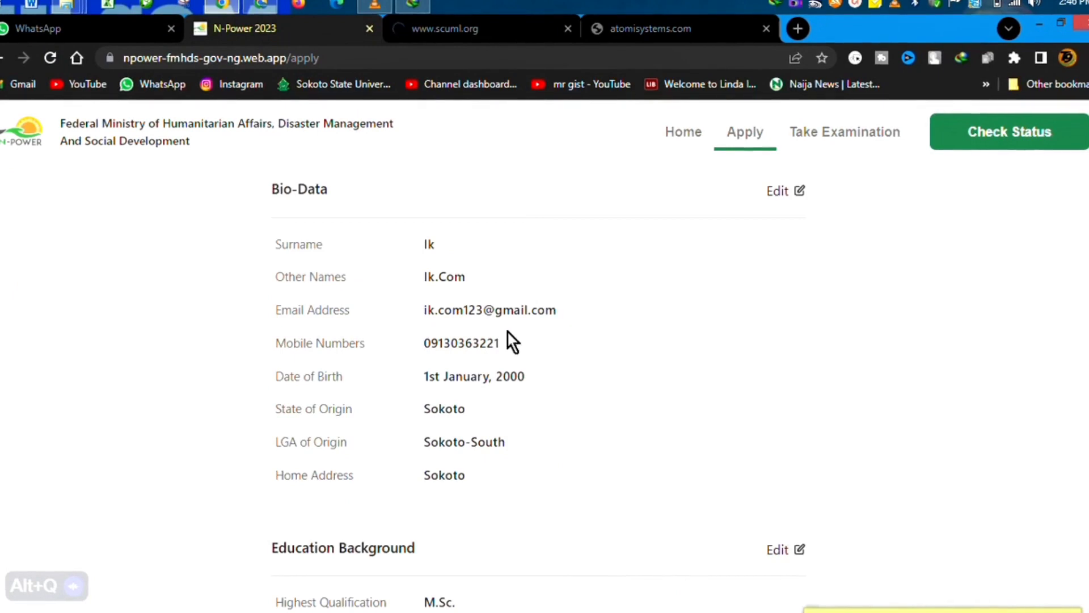
scroll(556, 504, down, 4)
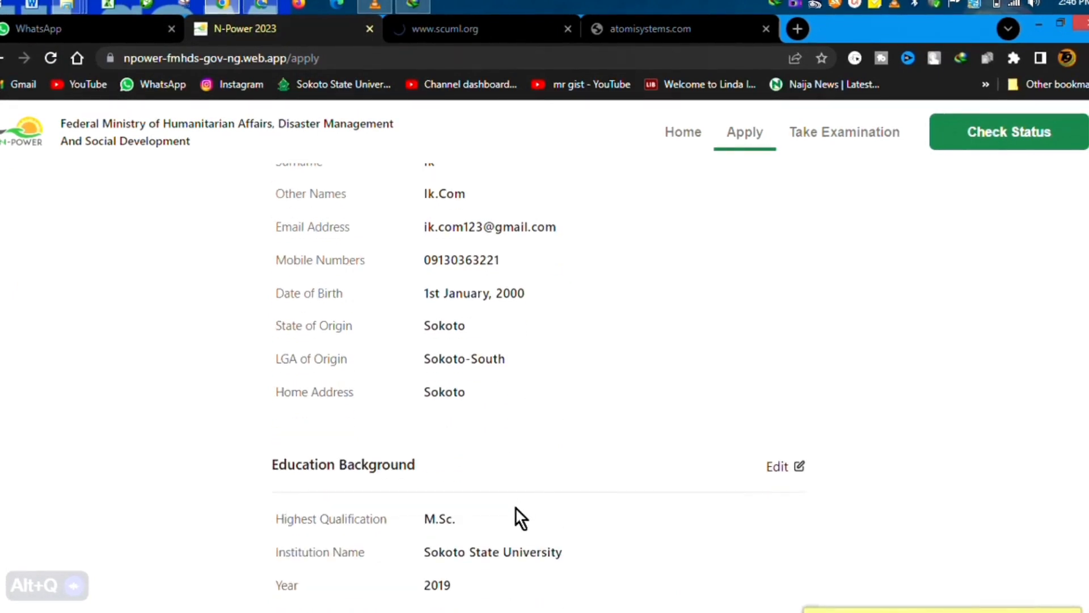
scroll(587, 513, down, 7)
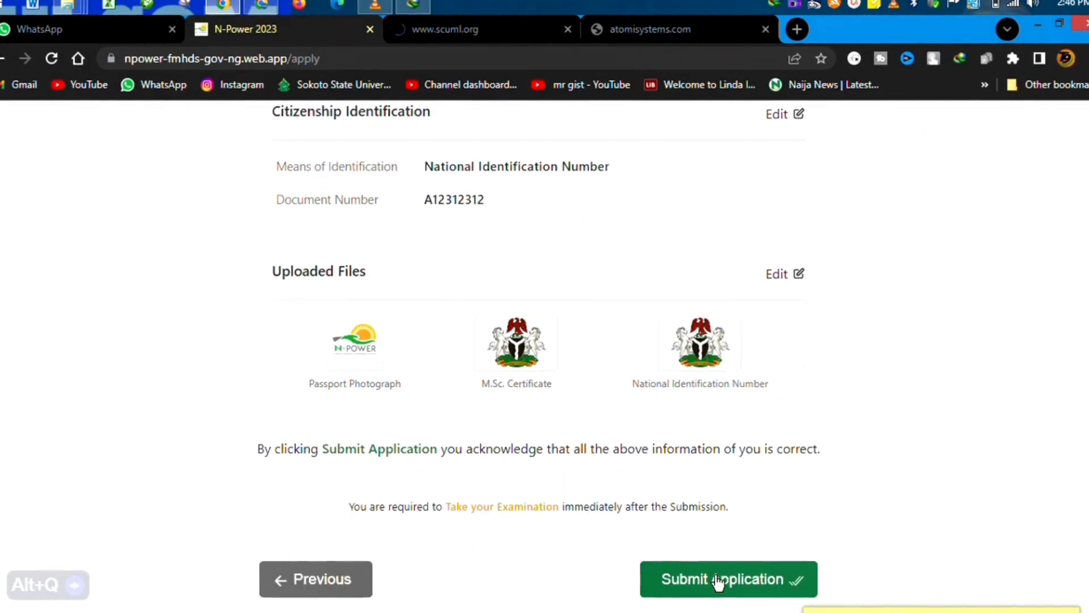
click(717, 578)
click(526, 487)
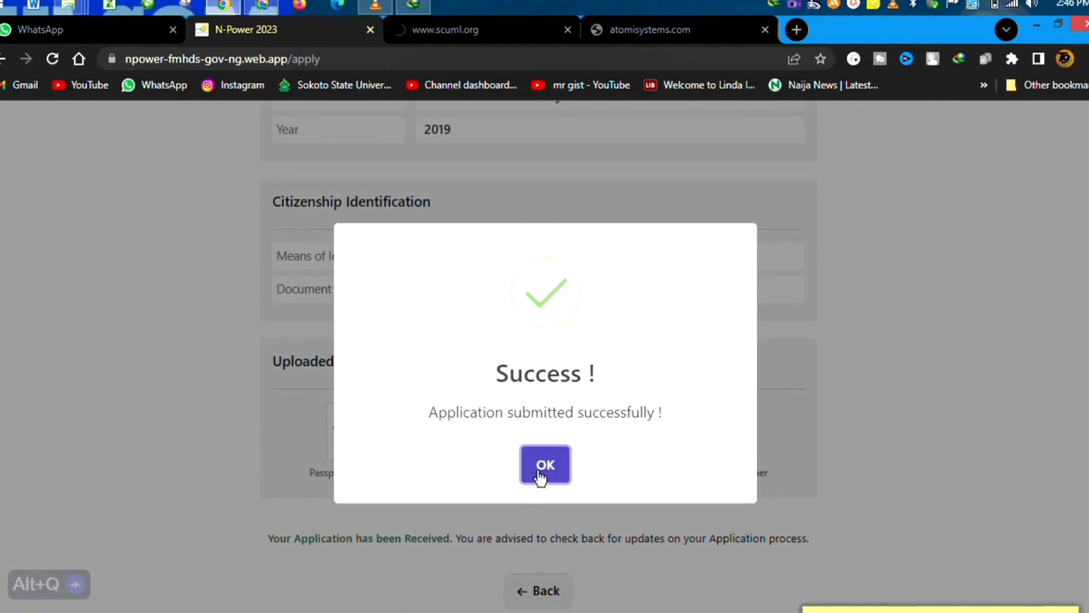
Close the Success dialog, scroll back to the top, and go to the home page.
click(540, 471)
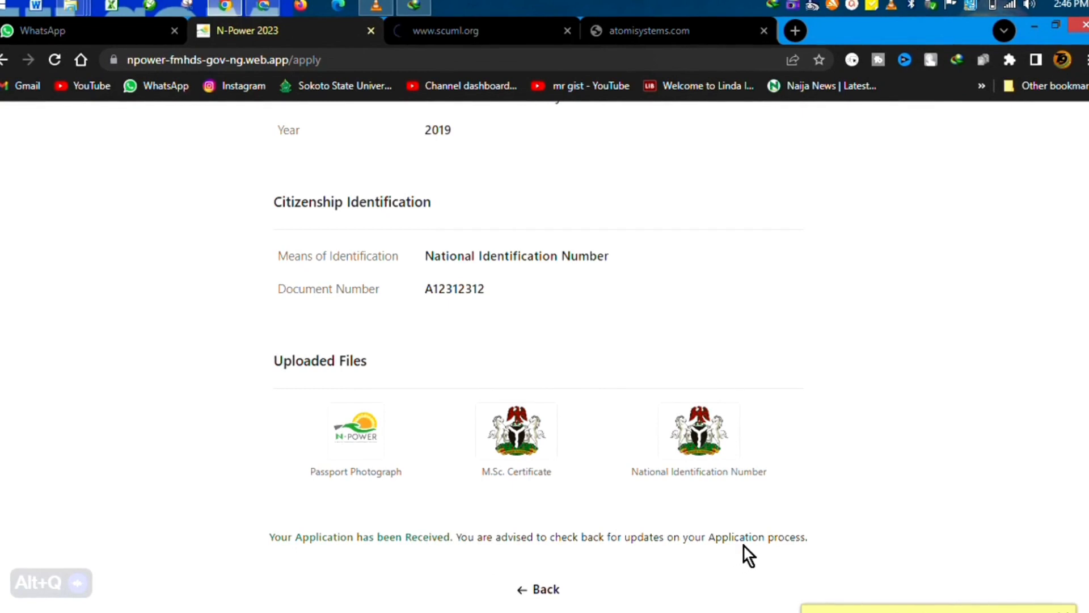
scroll(631, 479, up, 9)
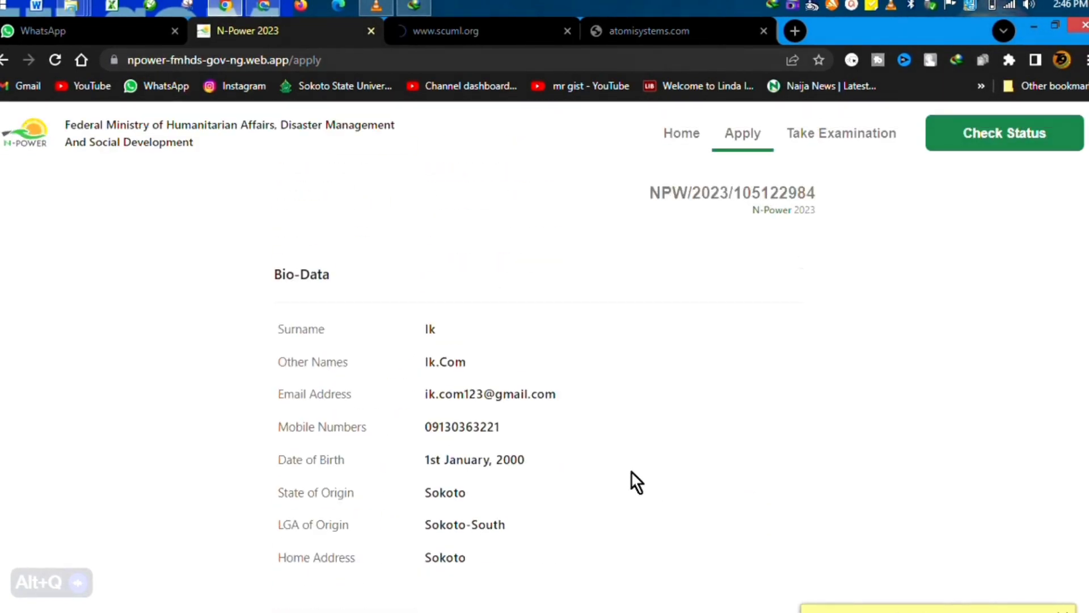
click(677, 144)
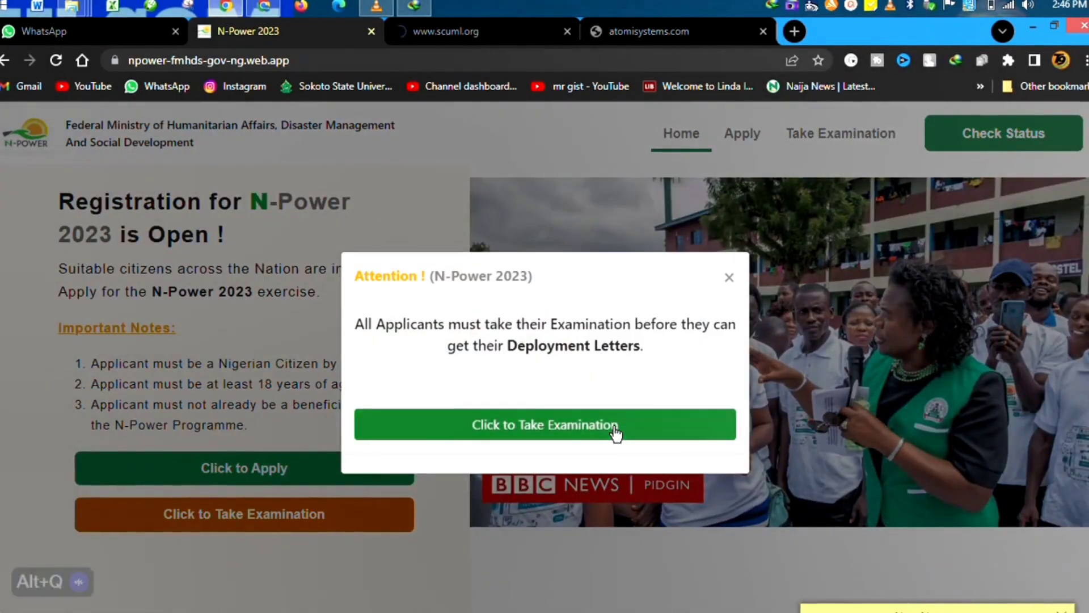
Start the examination, highlight the unpaid ₦1200 fee notice, and choose I have Paid.
click(615, 431)
click(673, 342)
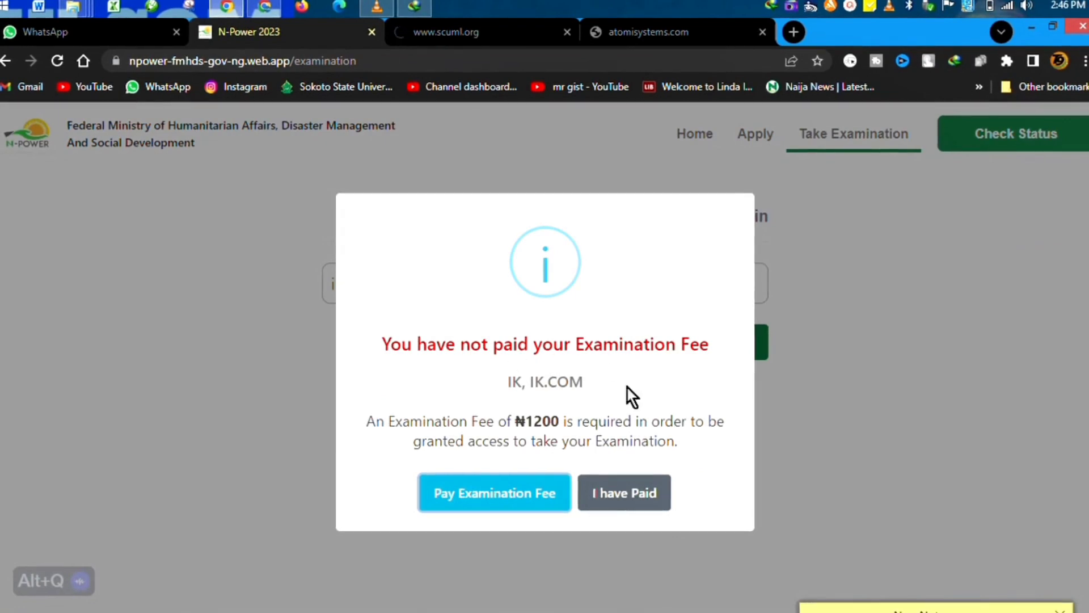
drag(374, 421, 706, 454)
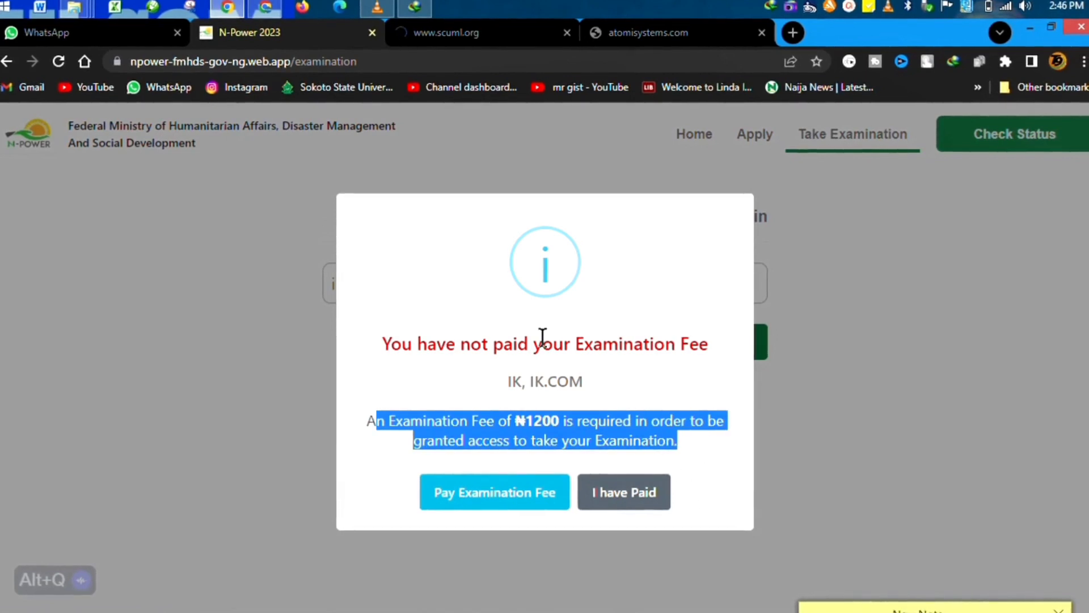
click(610, 503)
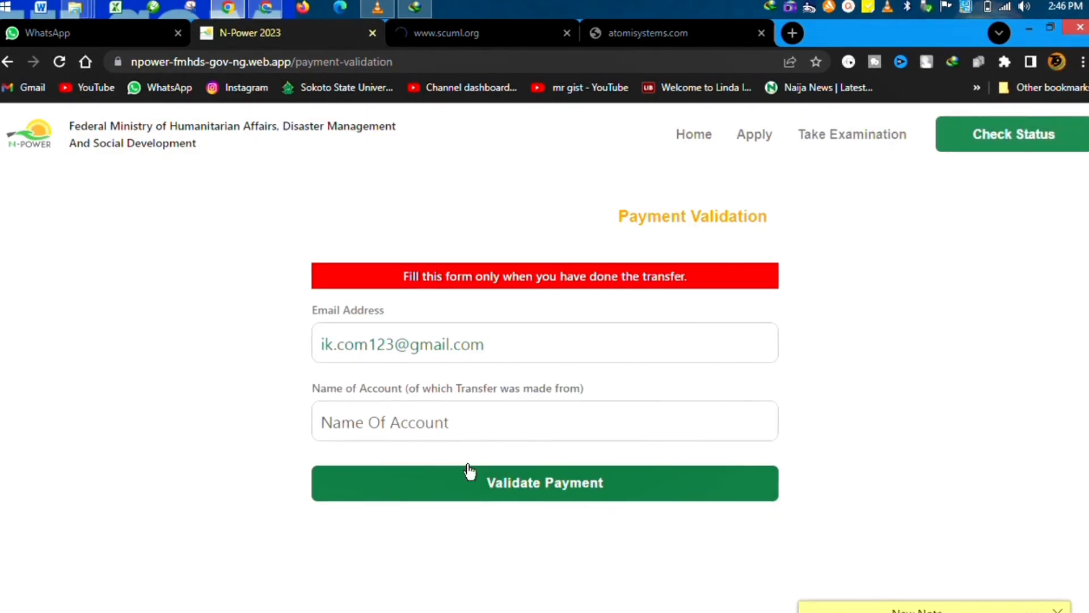
Abandon the Name Of Account field and restart the examination, which reports the ₦1200 fee unpaid.
click(443, 425)
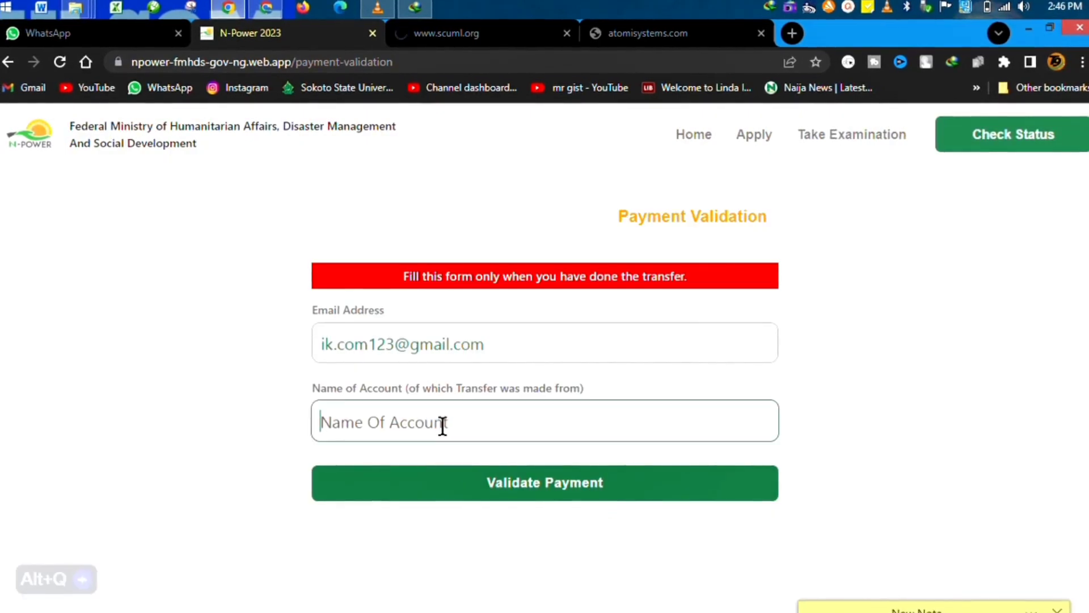
click(474, 488)
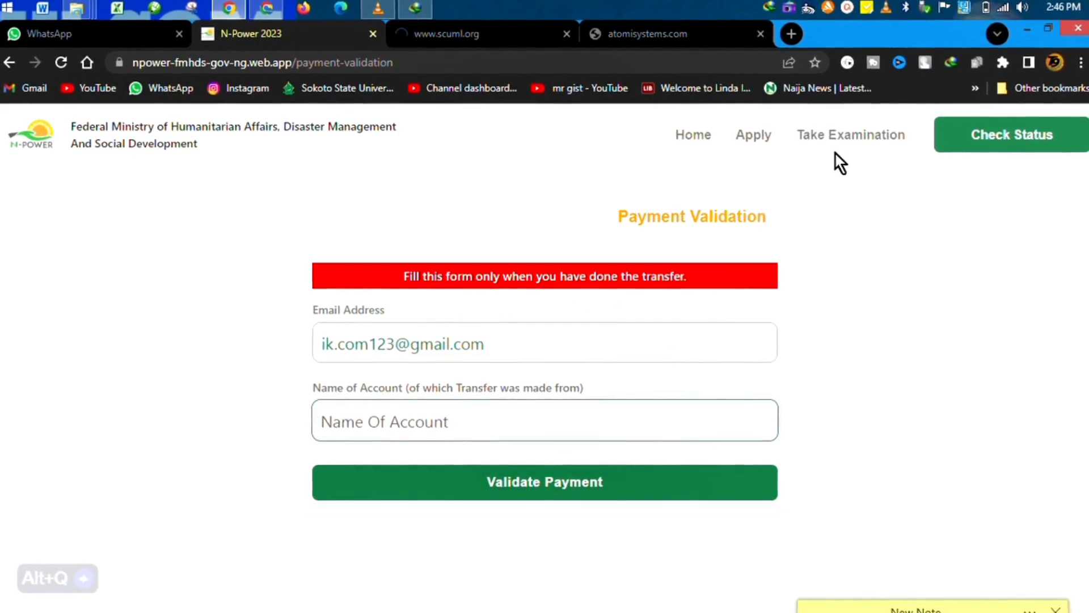
click(846, 137)
click(675, 349)
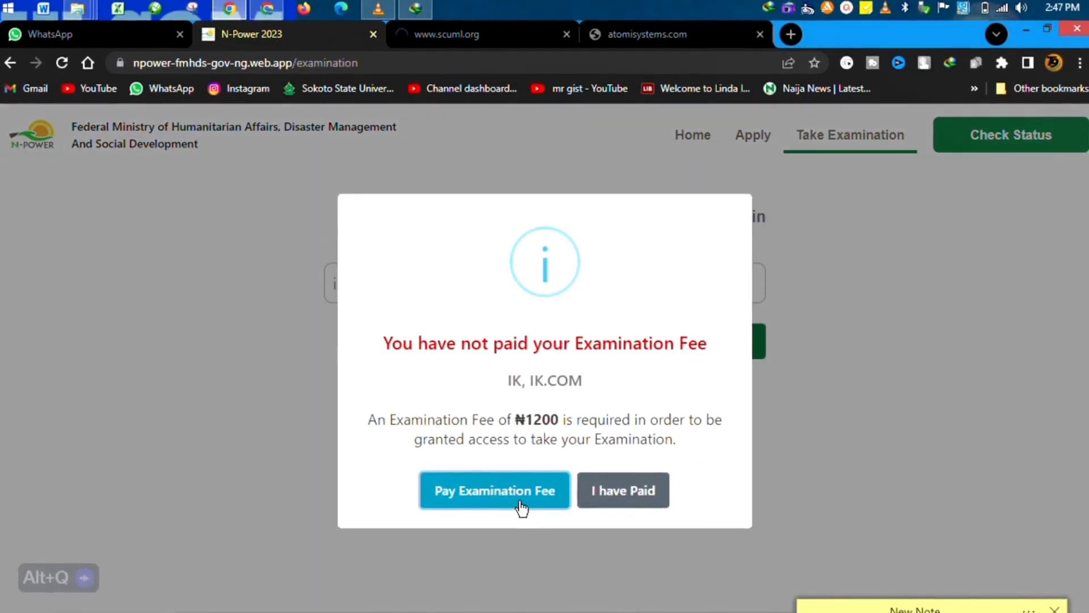
Check the bank transfer details for the ₦1200 fee, open payment validation, then go Home.
click(520, 506)
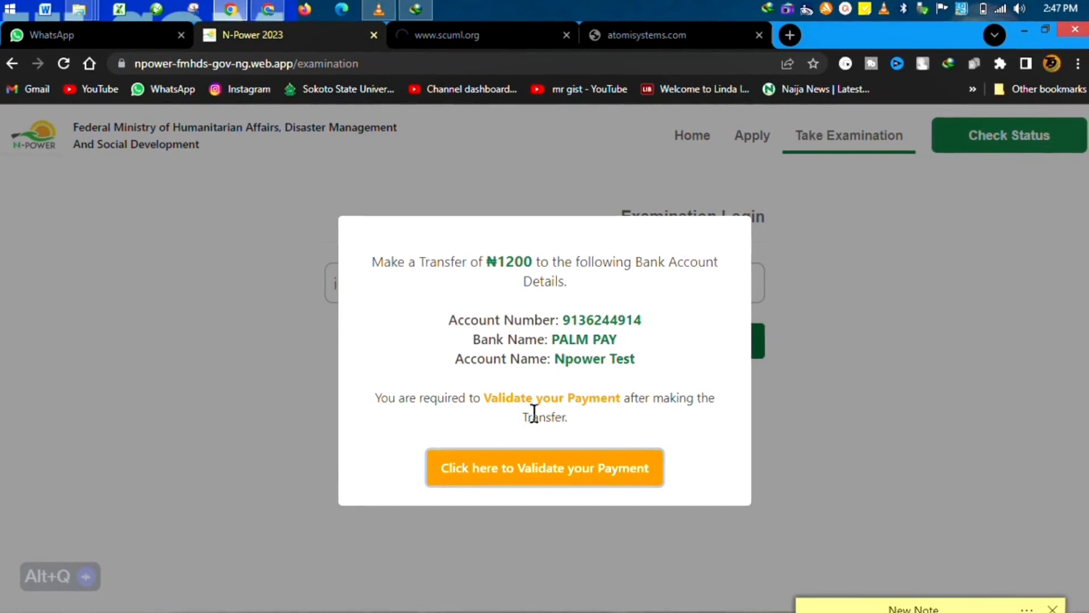
click(574, 489)
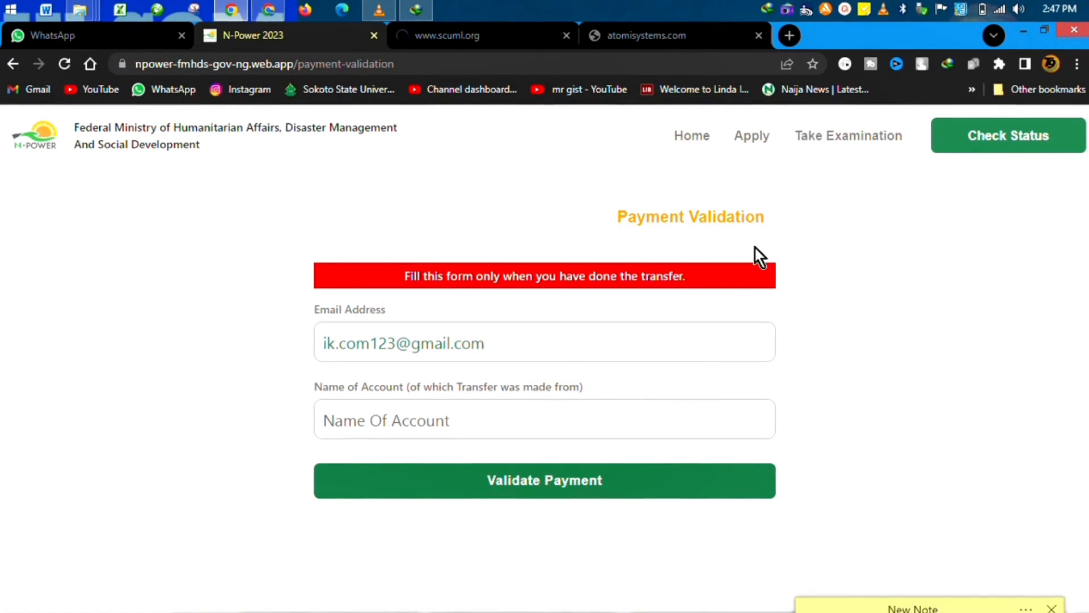
key(alt+q)
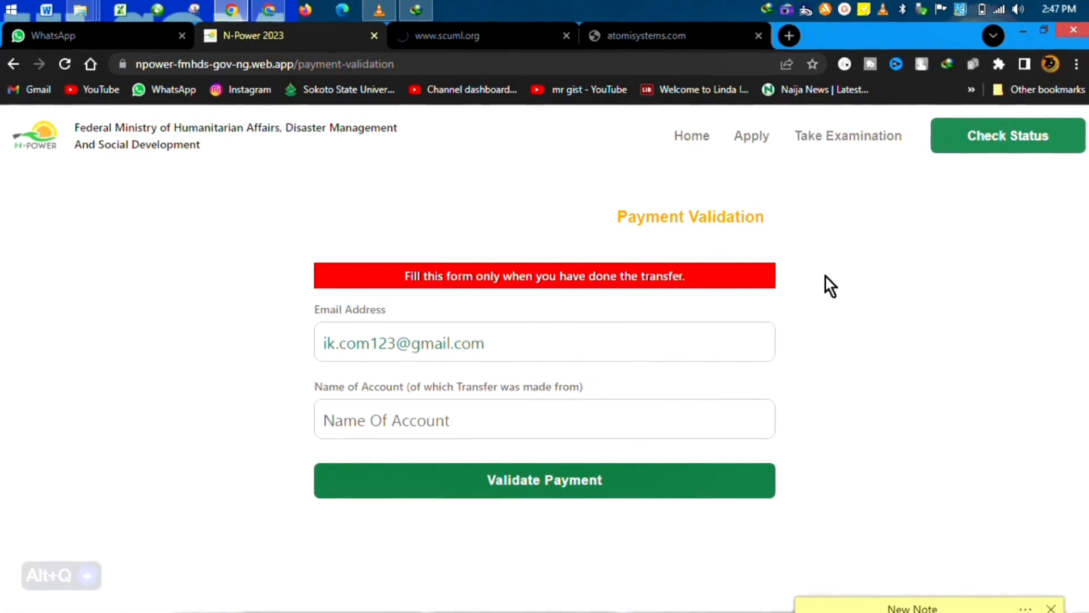
click(708, 136)
key(alt+q)
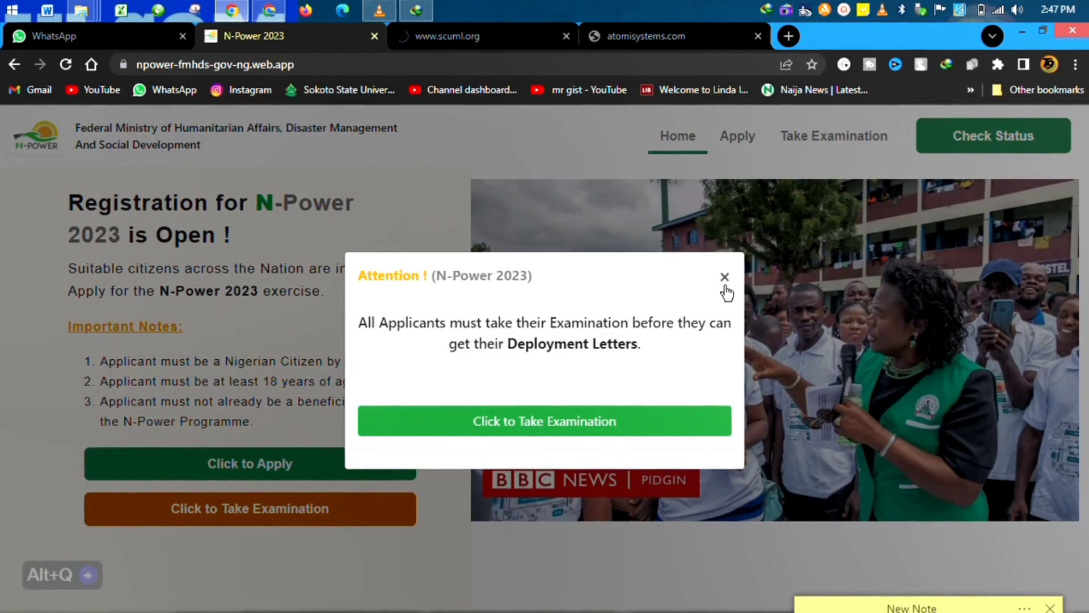
Dismiss the Attention reminder and start the examination again, reaching the unpaid ₦1200 fee notice.
click(725, 286)
click(807, 147)
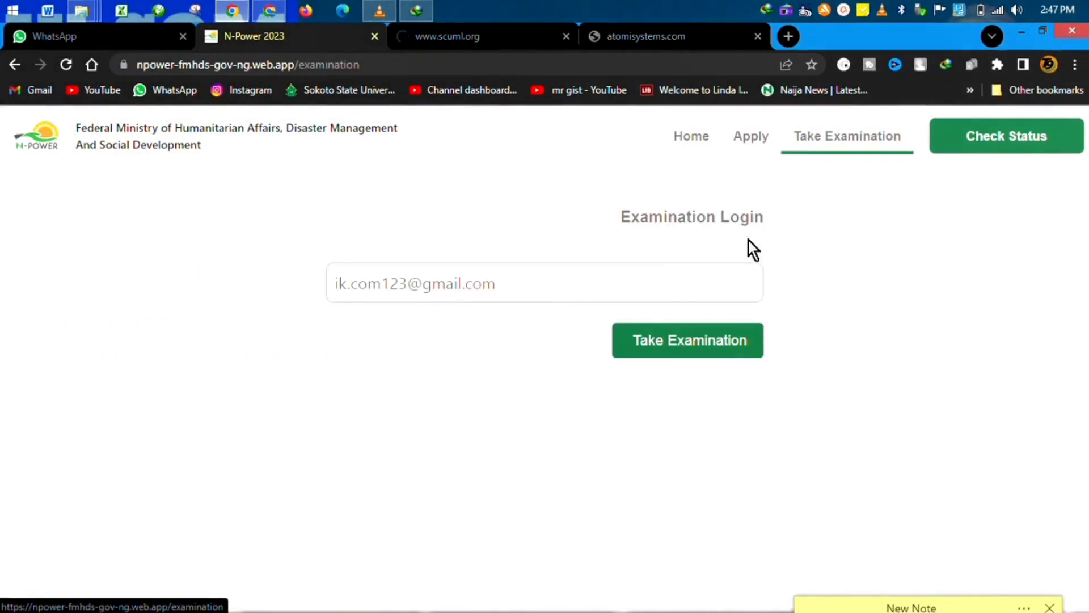
key(alt+q)
click(673, 358)
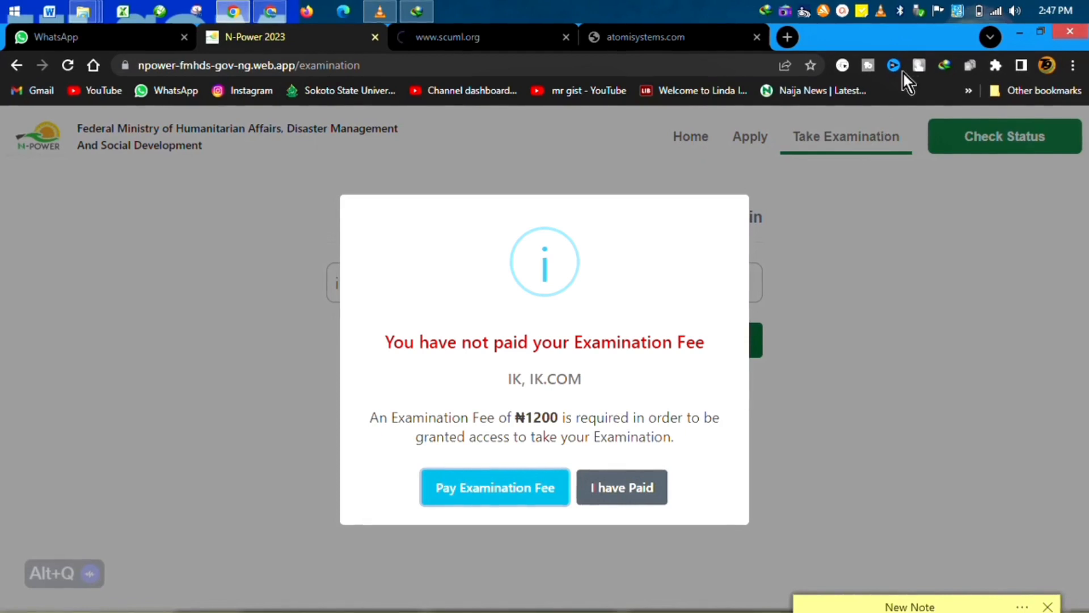
click(842, 11)
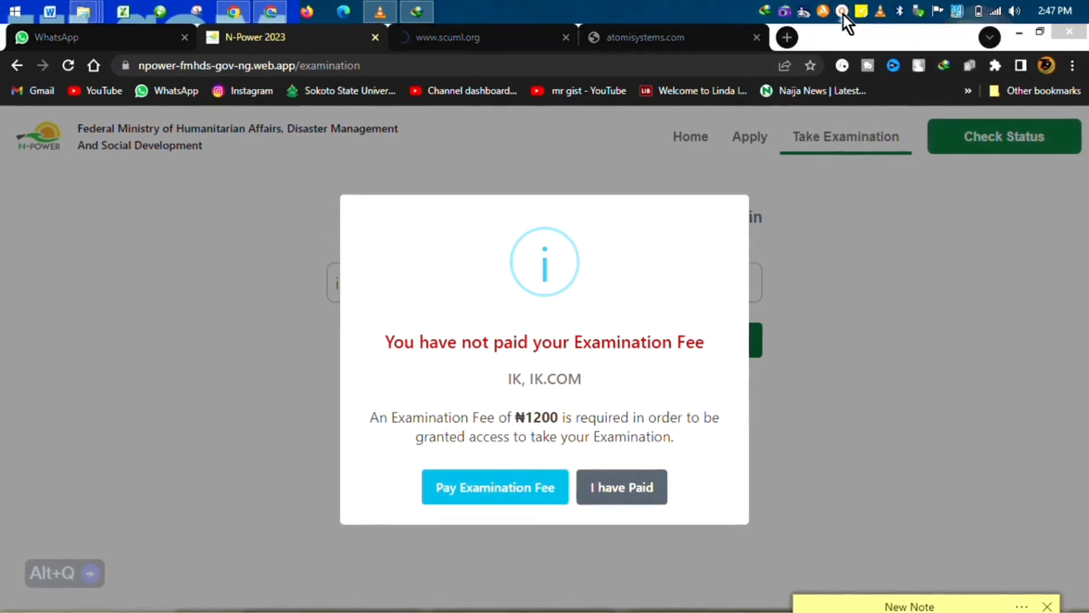